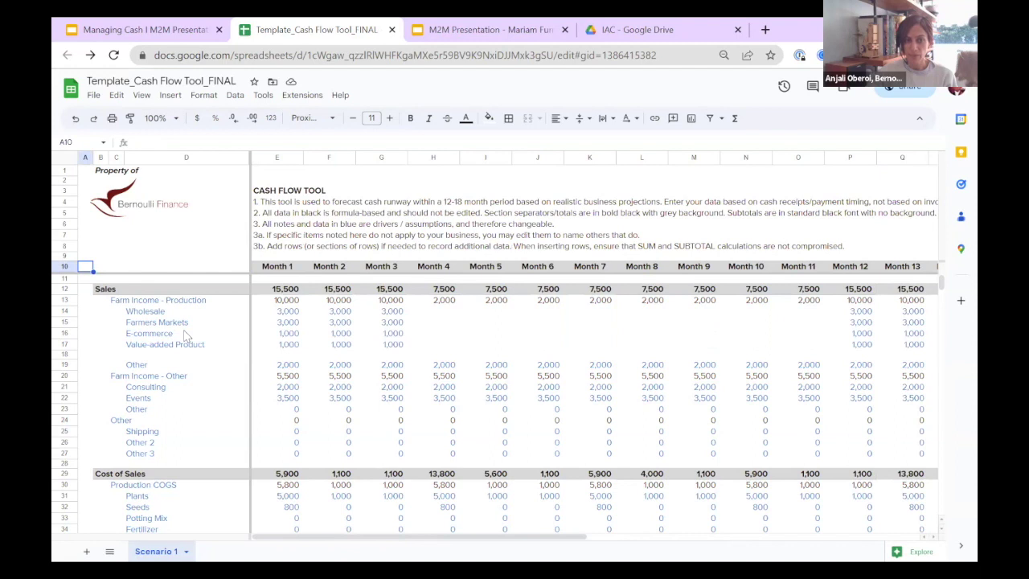
Look through the line items of the Sales section, from Farm Income - Production down to Other.
key(Right)
key(Down)
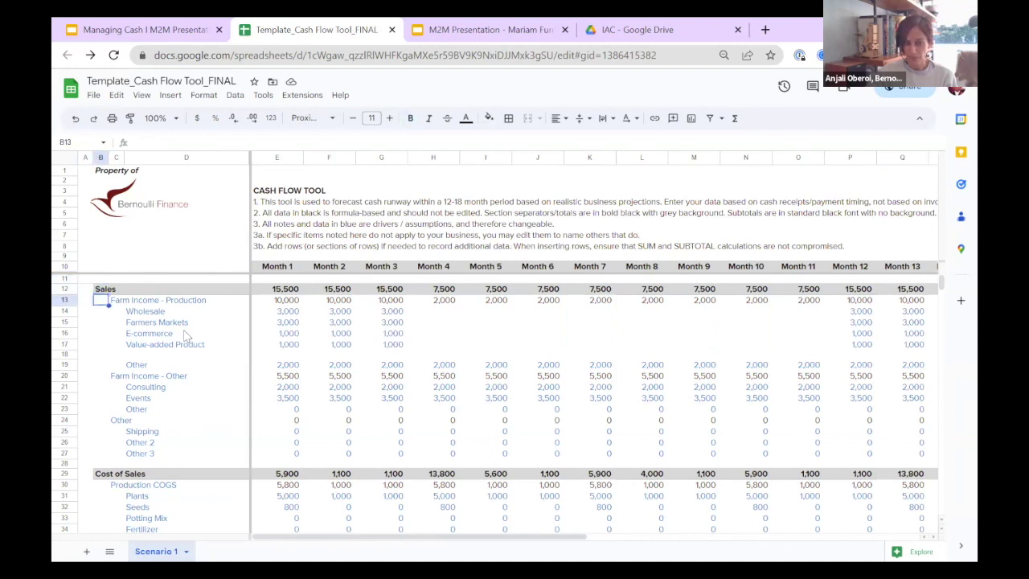
key(Down)
key(Down)
key(Down)
key(Down)
key(Down)
key(Down)
key(Down)
key(Down)
key(Down)
key(Down)
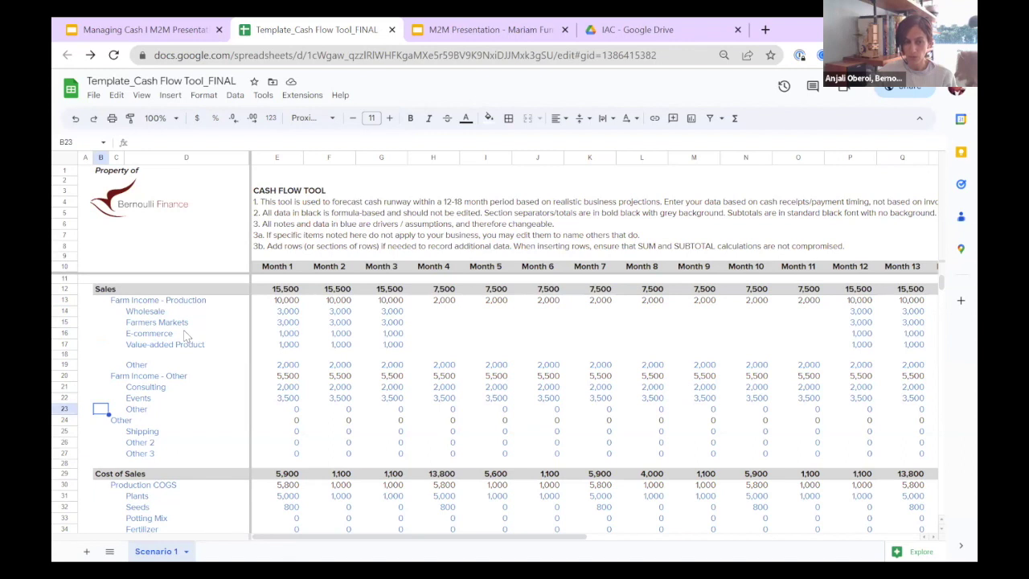
key(Down)
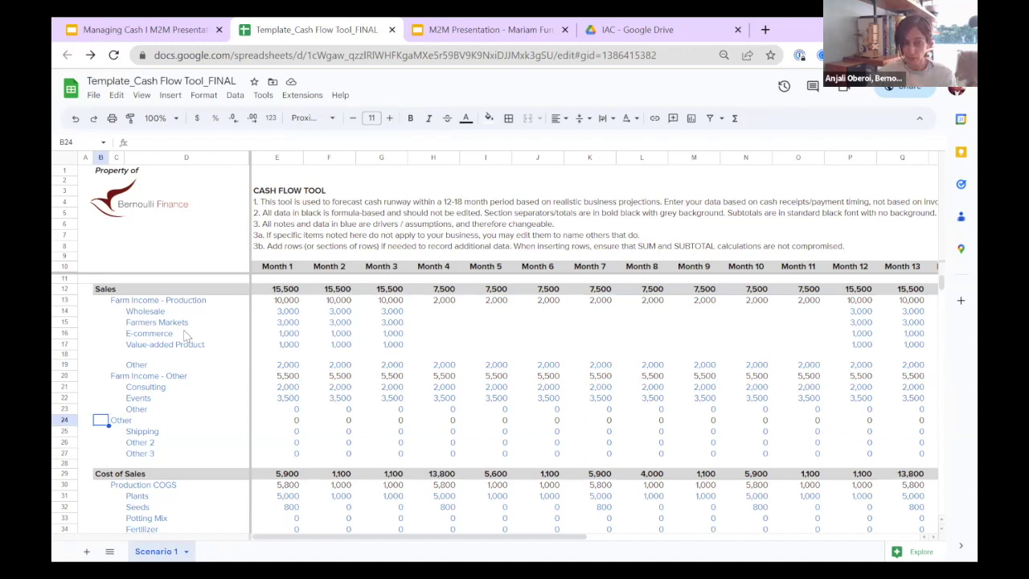
Look through the Cost of Sales line items, including Production COGS and Post Production COGS.
key(Down)
key(Down)
key(Down)
key(Down)
key(Down)
key(Down)
key(Down)
key(Down)
key(Down)
key(Down)
key(Down)
key(Down)
key(Down)
key(Down)
key(Down)
key(Down)
key(Down)
key(Down)
key(Down)
key(Down)
key(Down)
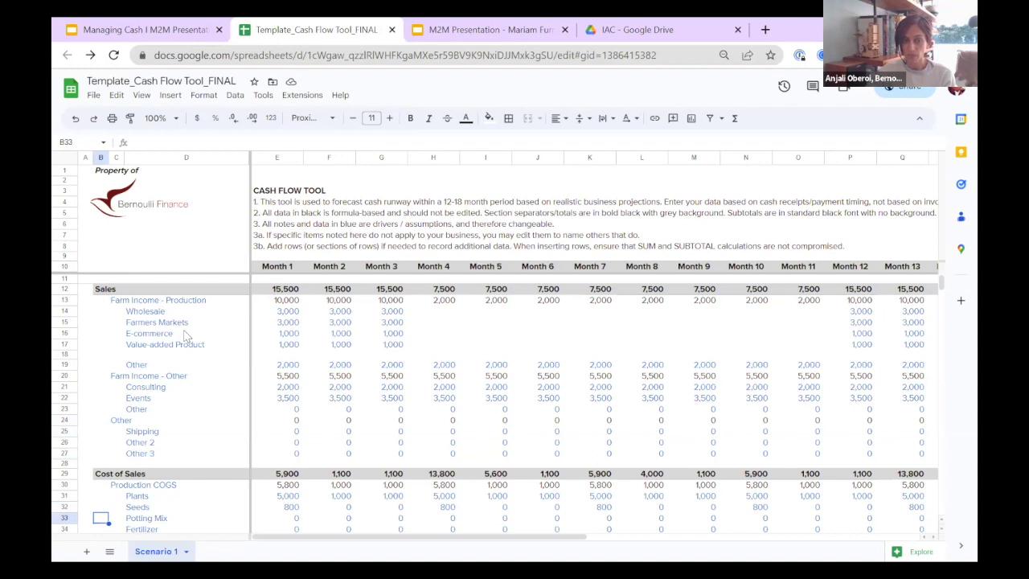
key(Down)
key(Down)
key(Down)
key(Down)
key(Down)
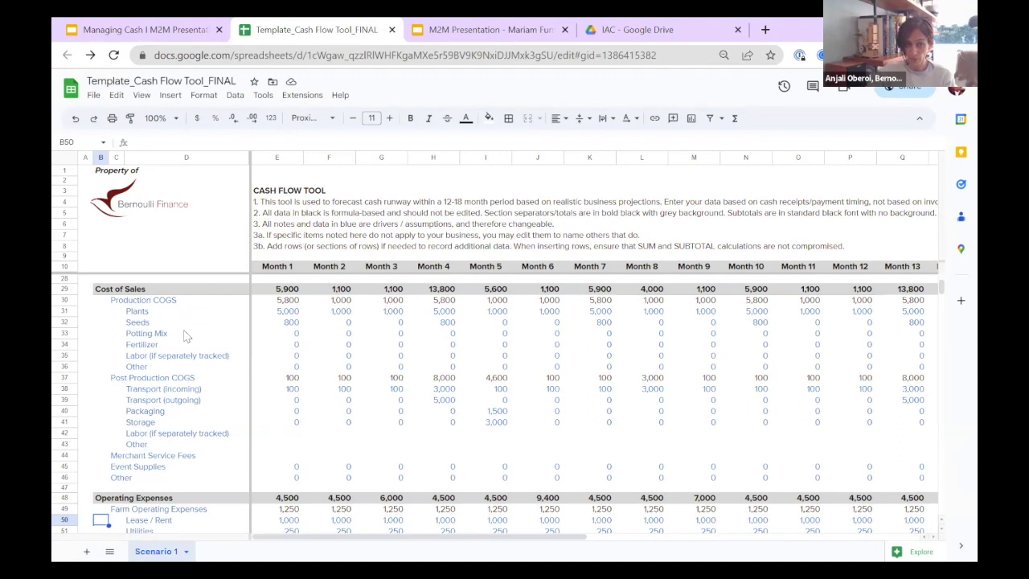
Look through the Operating Expenses categories down to the last Other row above EBITDA.
key(Down)
key(Down)
key(Down)
key(Down)
key(Down)
key(Down)
key(Down)
key(Down)
key(Down)
key(Down)
key(Down)
key(Down)
key(Down)
key(Down)
key(Down)
key(Down)
key(Down)
key(Down)
key(Down)
key(Down)
key(Down)
key(Down)
key(Down)
key(Down)
key(Down)
key(Down)
key(Down)
key(Down)
key(Down)
key(Down)
key(Down)
key(Down)
key(Down)
key(Down)
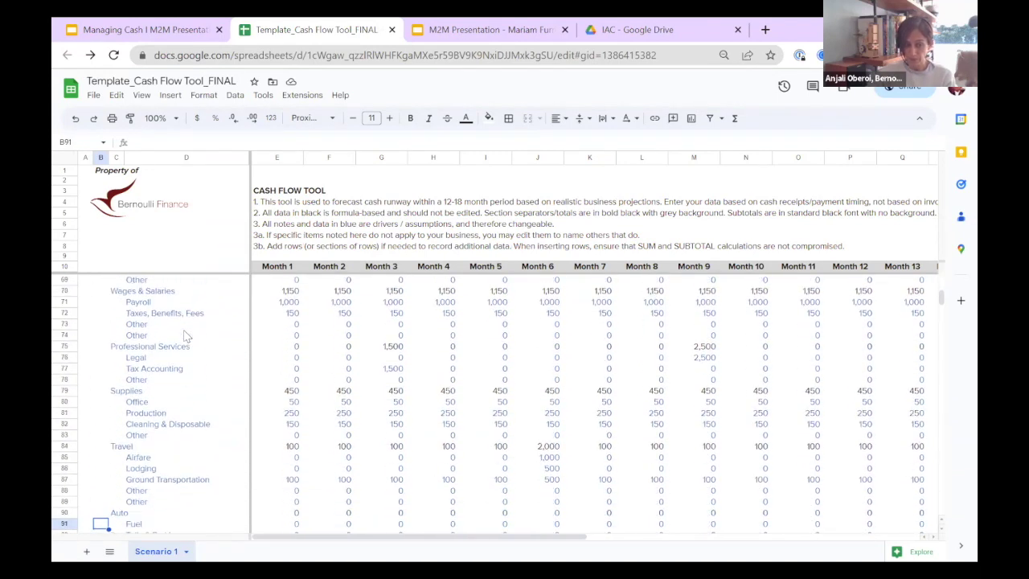
key(Down)
key(Down)
key(Down)
key(Down)
key(Down)
key(Down)
key(Down)
key(Down)
key(Down)
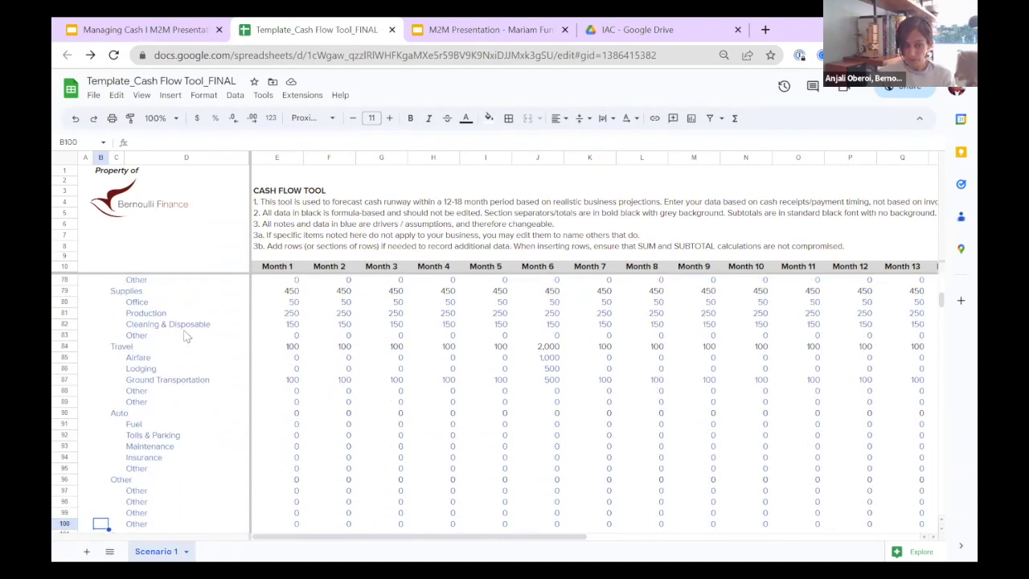
key(Down)
Go back up through Operating Expenses and Cost of Sales to the beginning of the sheet.
key(Up)
key(Up)
key(Up)
key(Up)
key(Up)
key(Up)
key(Up)
key(Up)
key(Up)
key(Up)
key(Up)
key(Up)
key(Up)
key(Up)
key(Up)
key(Up)
key(Up)
key(Up)
key(Up)
key(Up)
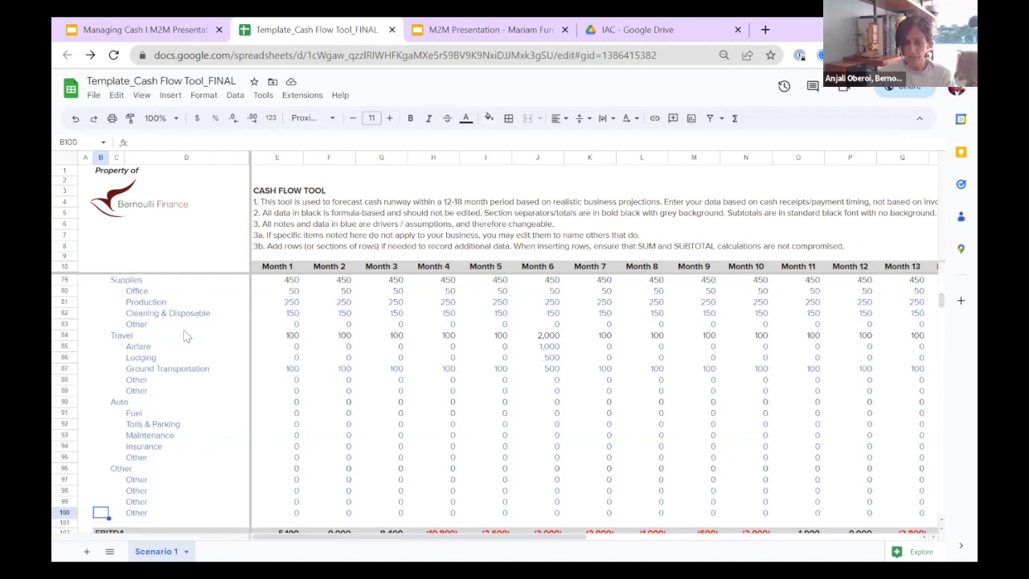
key(Up)
key(Up)
key(Up)
key(Up)
key(Up)
key(Up)
key(Up)
key(Up)
key(Up)
key(Up)
key(Up)
key(Up)
key(Up)
key(Up)
key(Up)
key(Up)
key(Up)
key(Up)
key(Up)
key(Up)
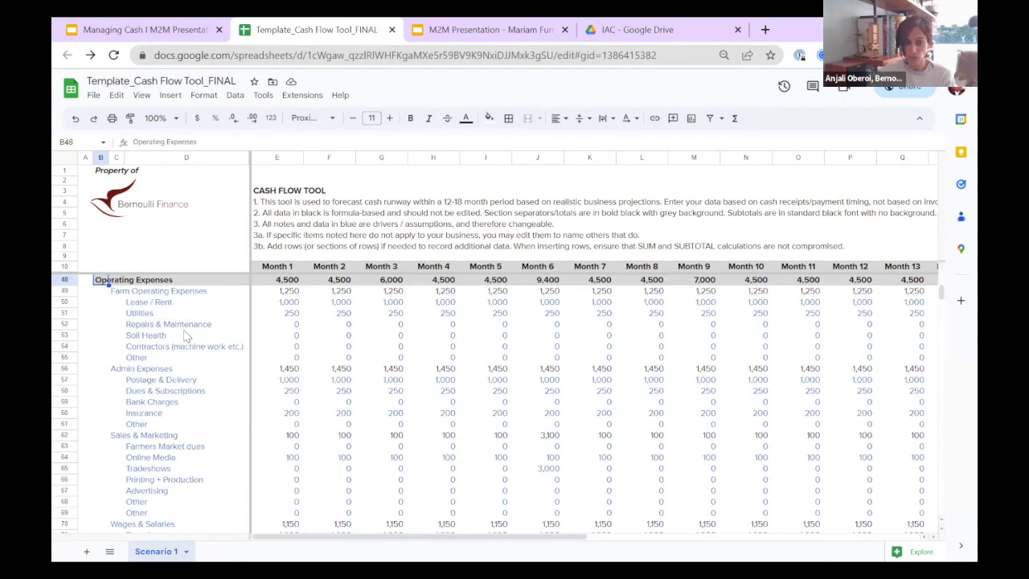
key(Up)
key(Up)
key(Up)
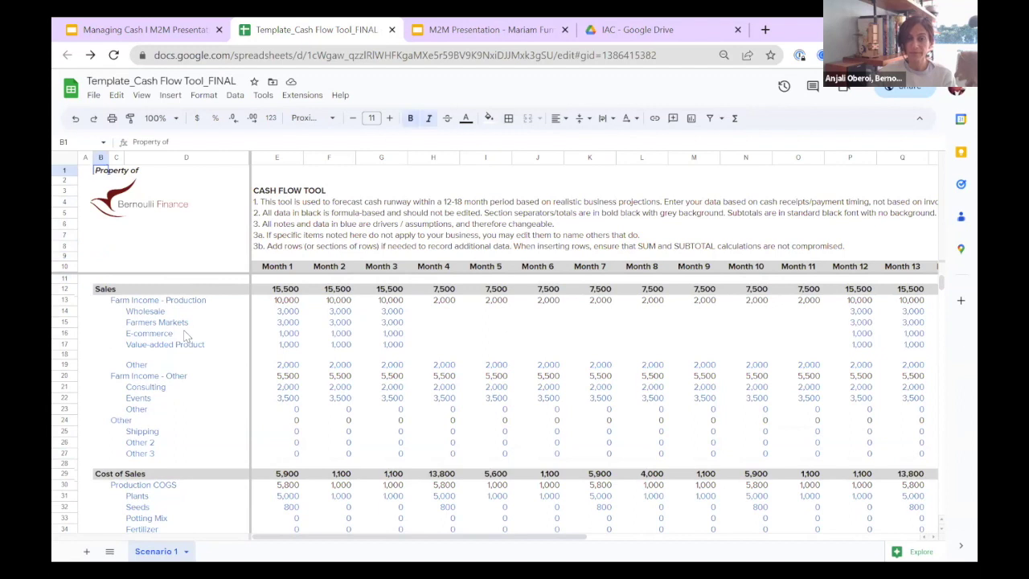
Inspect the Month 1 Sales subtotal formula, the Wholesale label and Month 1 amount, and the Farm Income - Production category.
click(285, 291)
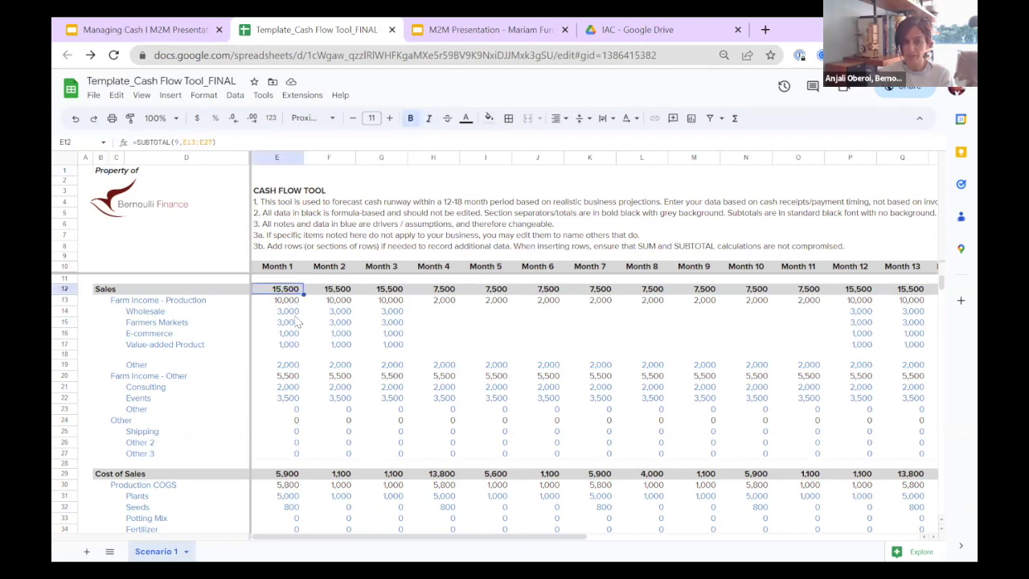
click(287, 312)
click(180, 316)
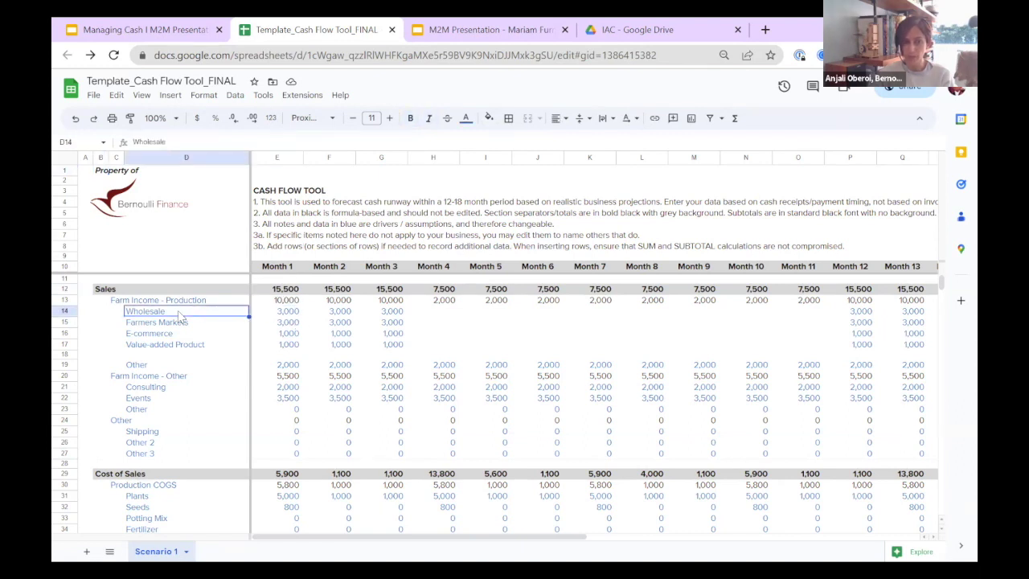
click(290, 315)
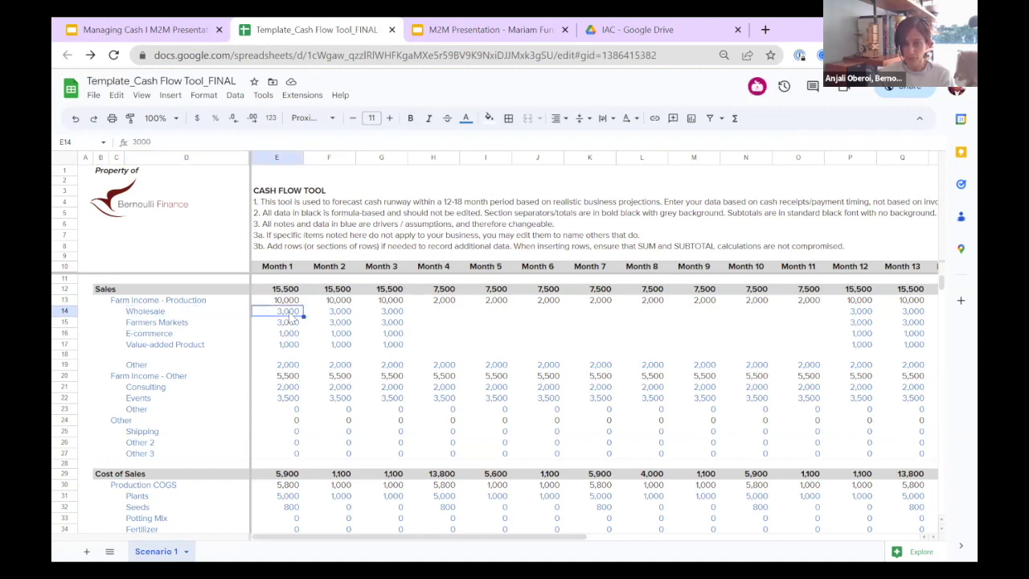
click(119, 302)
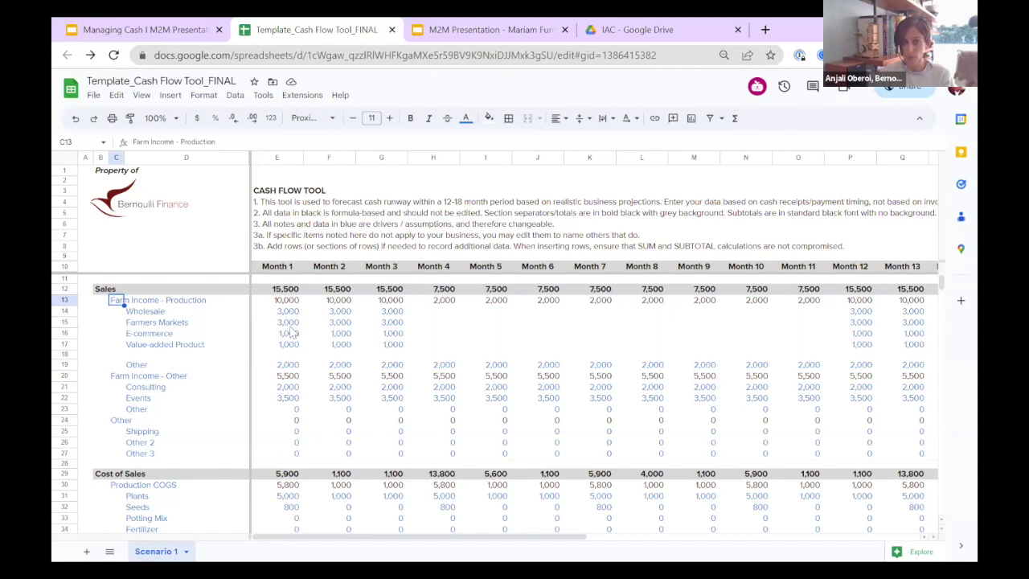
Set the Month 2 E-commerce sales to 5000 and check the Month 2 Sales subtotal.
click(320, 338)
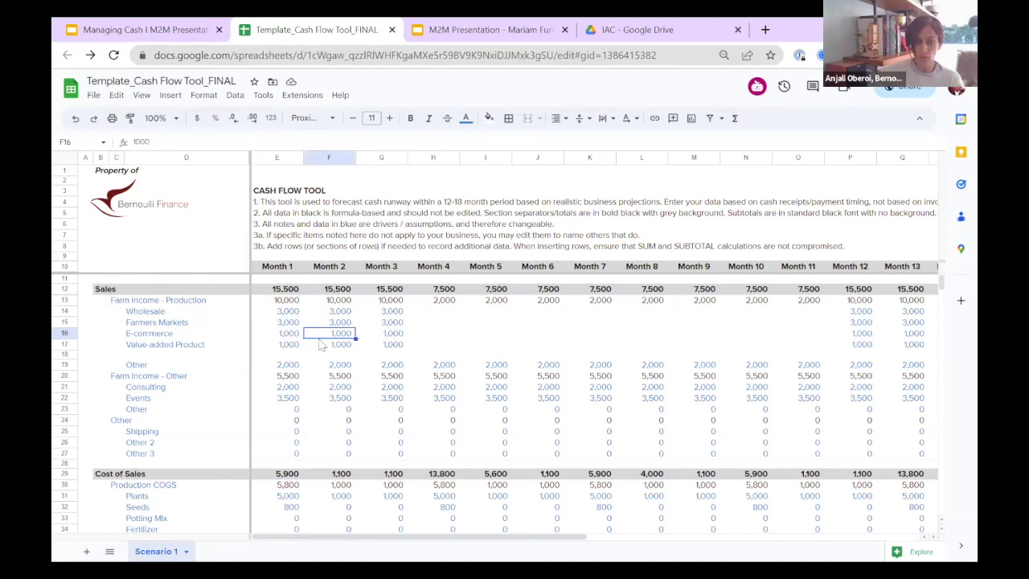
text(5000)
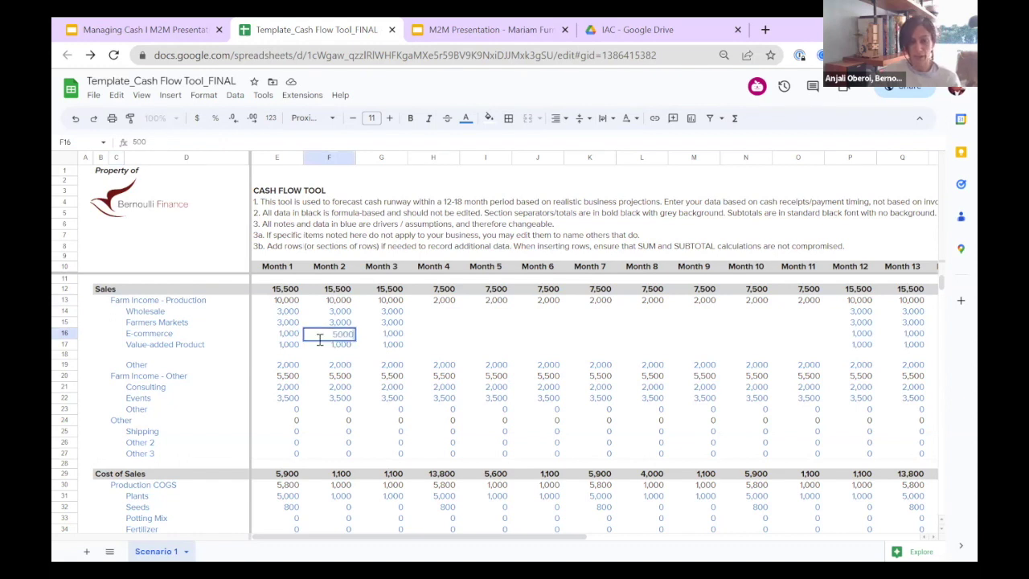
key(Return)
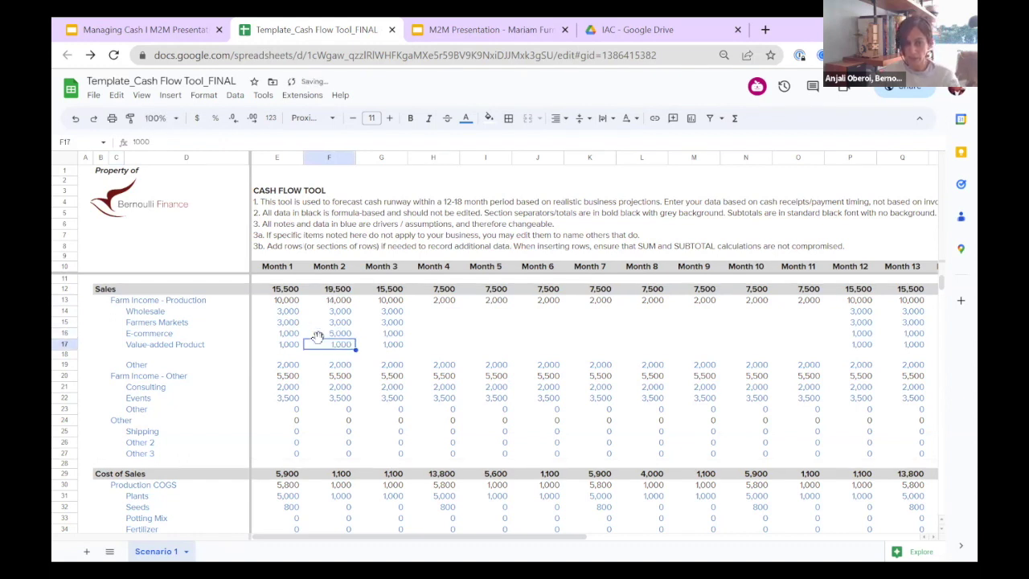
key(Up)
key(Up)
key(Up)
key(Up)
key(Up)
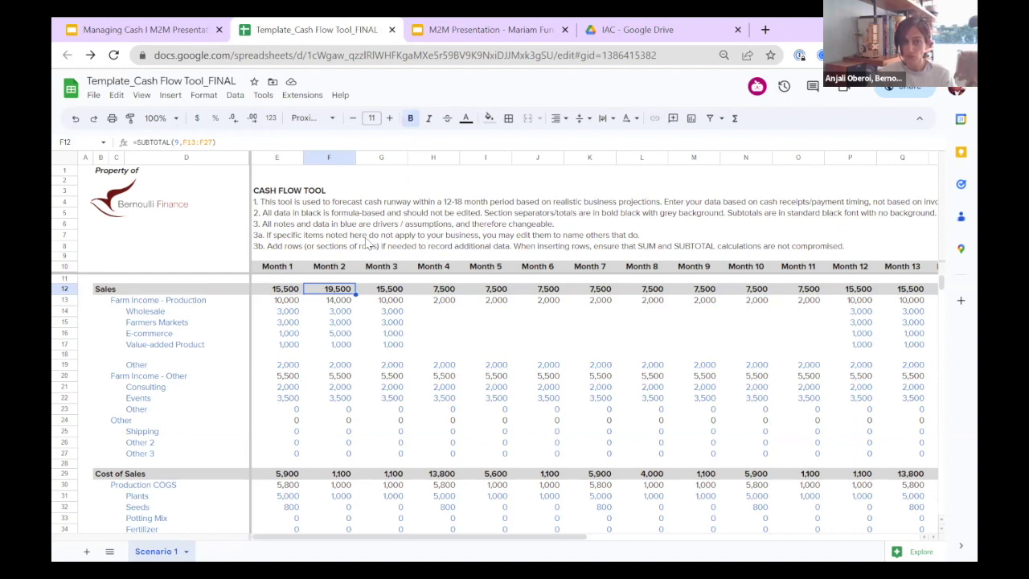
Inspect the Month 1 Online Media amount under Sales & Marketing, then return to the Sales section.
scroll(259, 325, down, 8)
scroll(191, 428, down, 3)
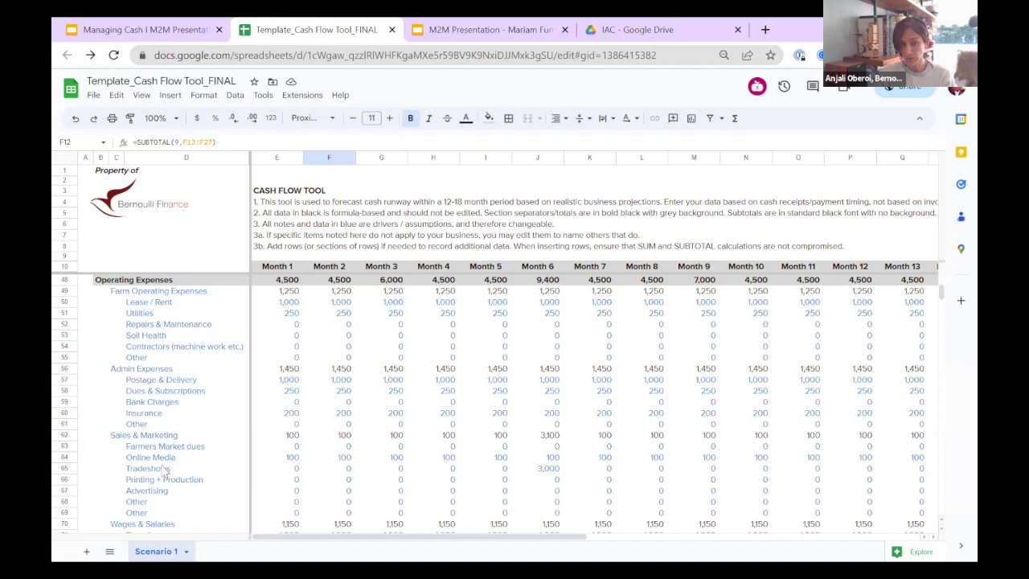
click(293, 458)
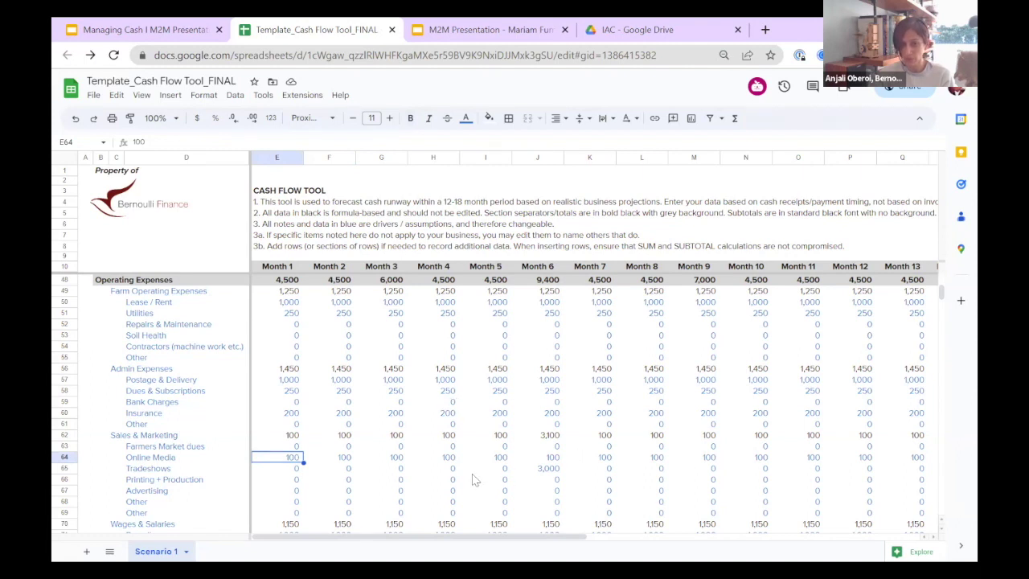
scroll(467, 475, up, 5)
scroll(467, 474, up, 8)
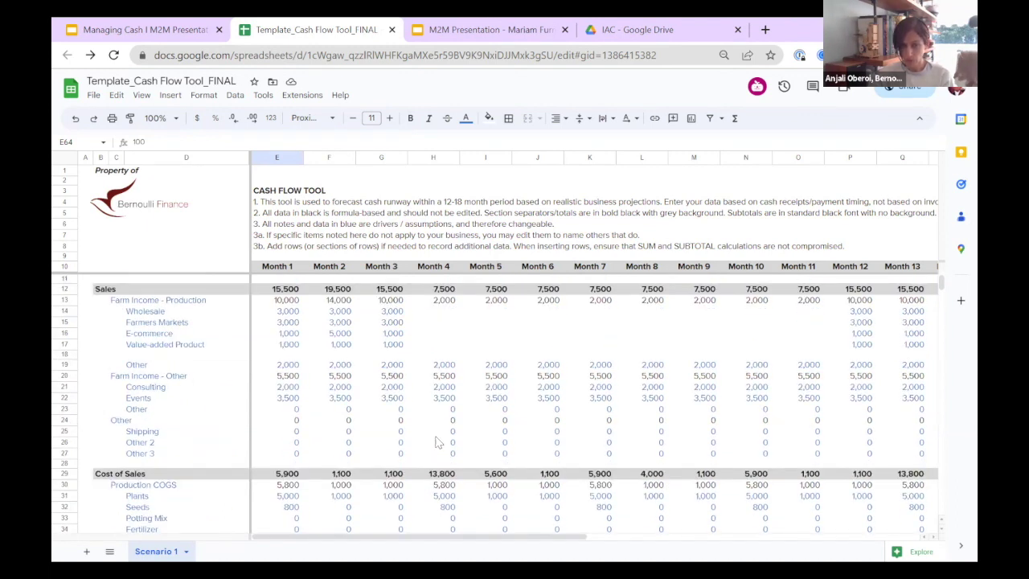
Examine the spare Other rows in the Cost of Sales and Operating Expenses categories, starting with row 36.
scroll(435, 441, down, 5)
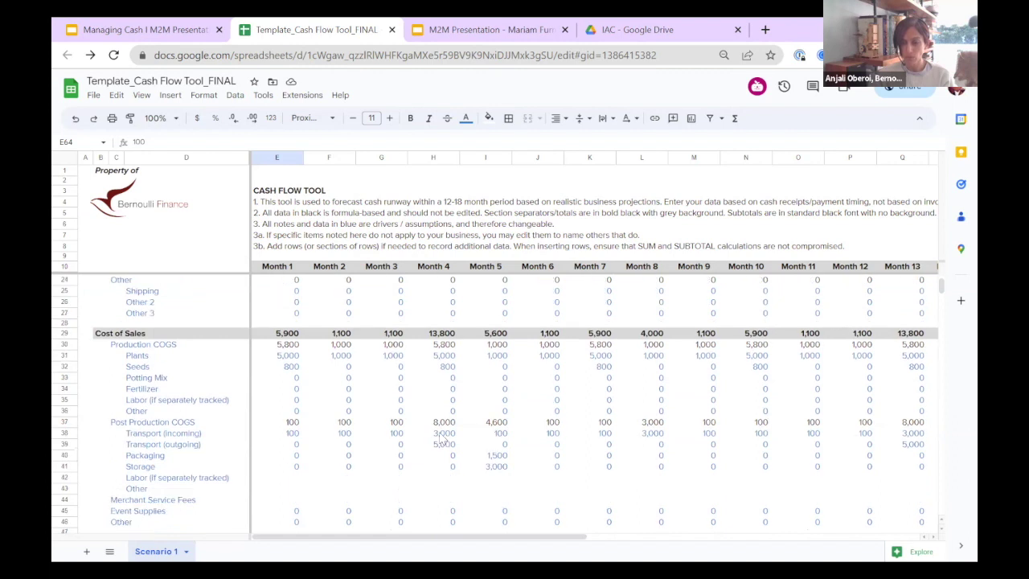
click(66, 412)
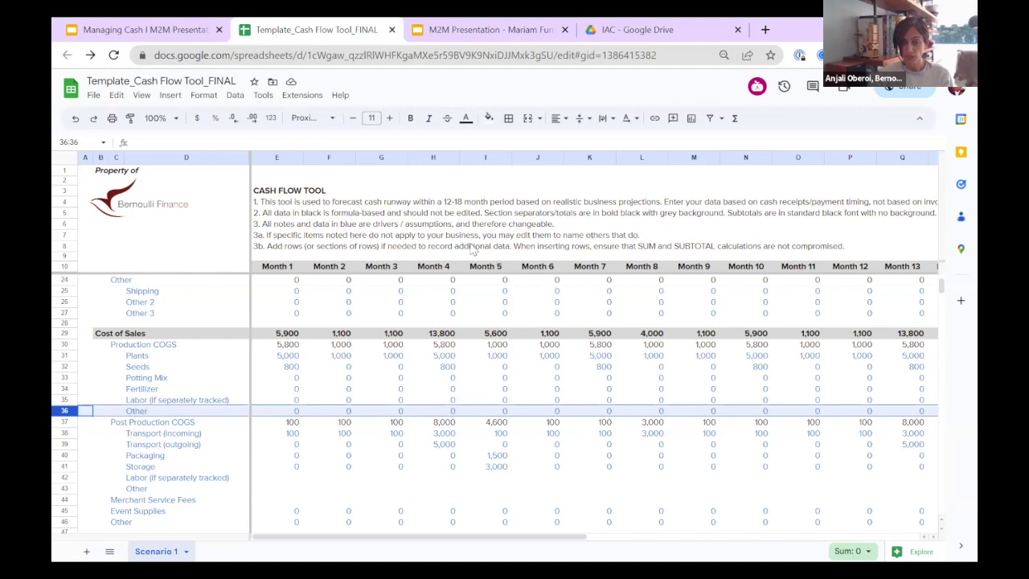
scroll(349, 315, down, 3)
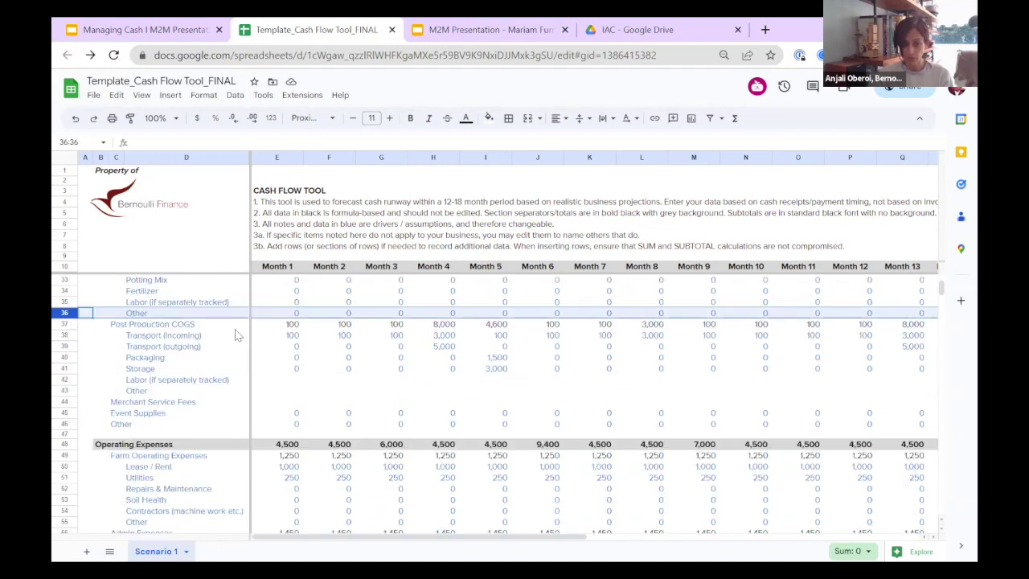
scroll(214, 362, down, 1)
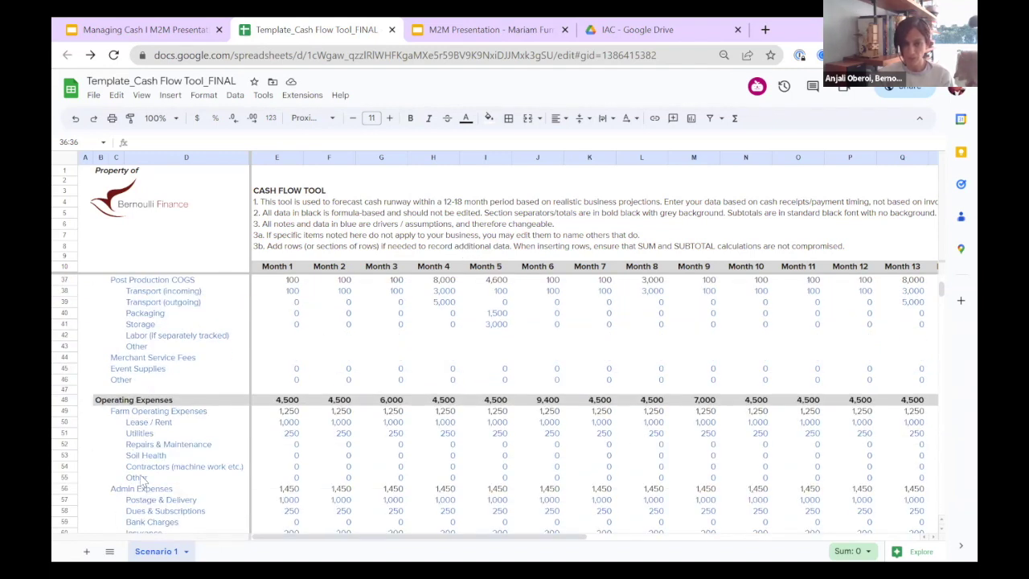
scroll(143, 479, down, 1)
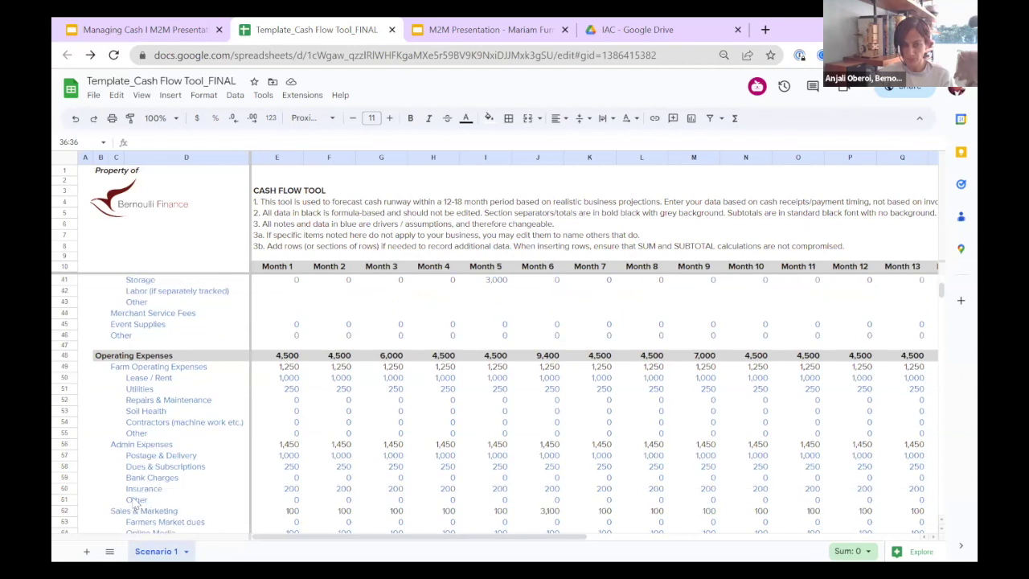
scroll(142, 500, down, 2)
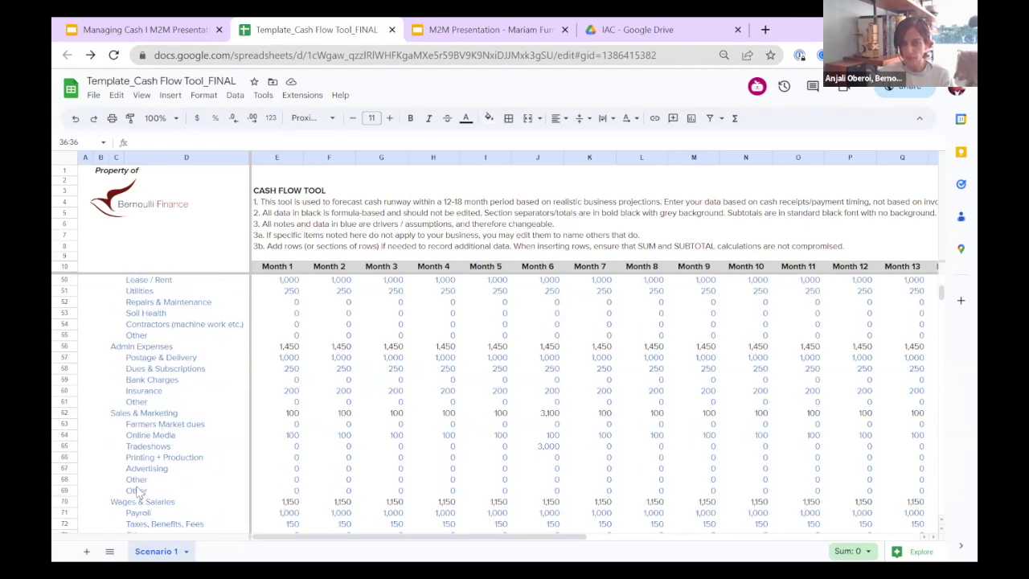
scroll(141, 492, down, 2)
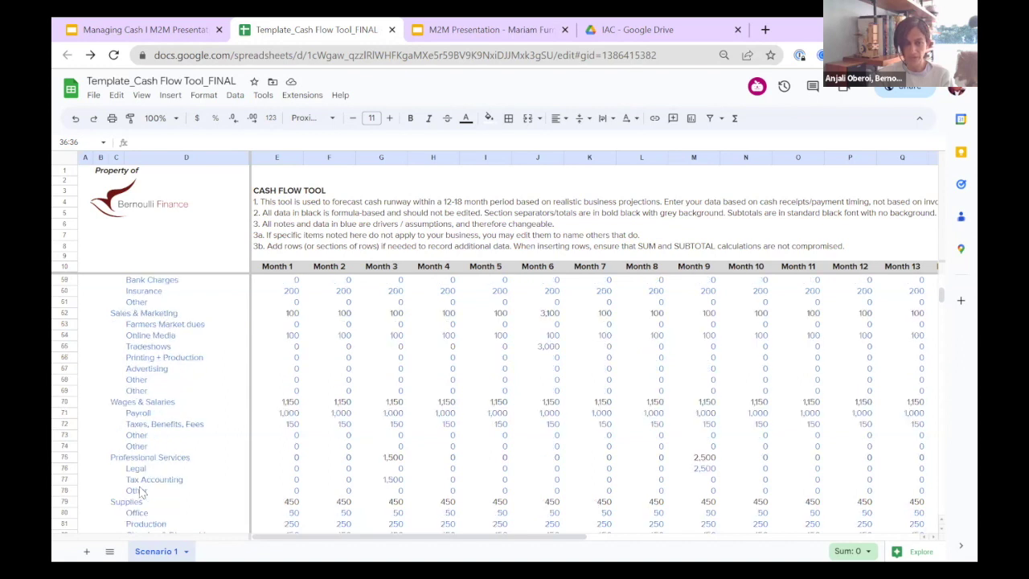
Insert a blank row above the second Other row under Wages & Salaries, select its label cell, and return to the Sales section.
right_click(65, 445)
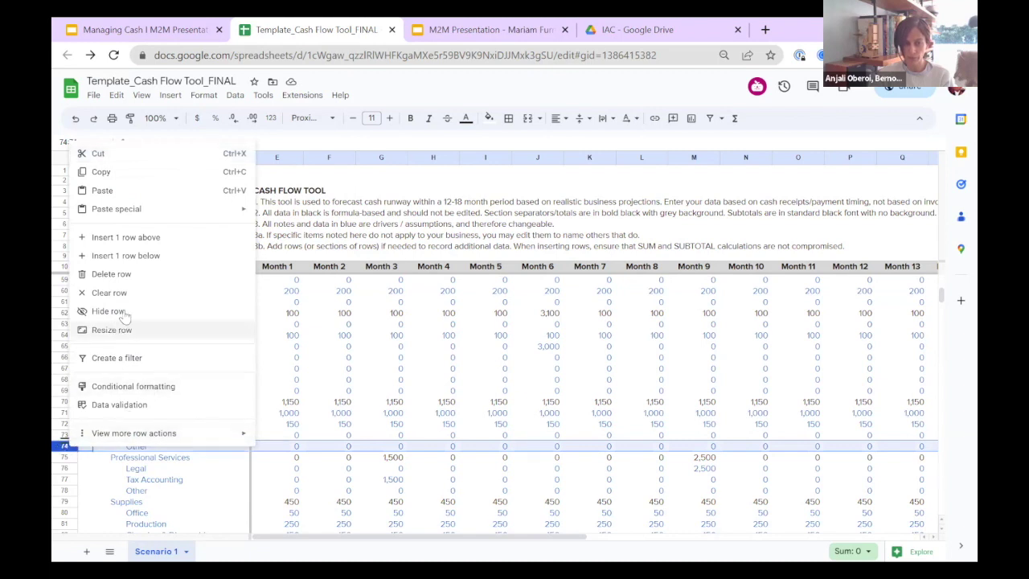
click(130, 239)
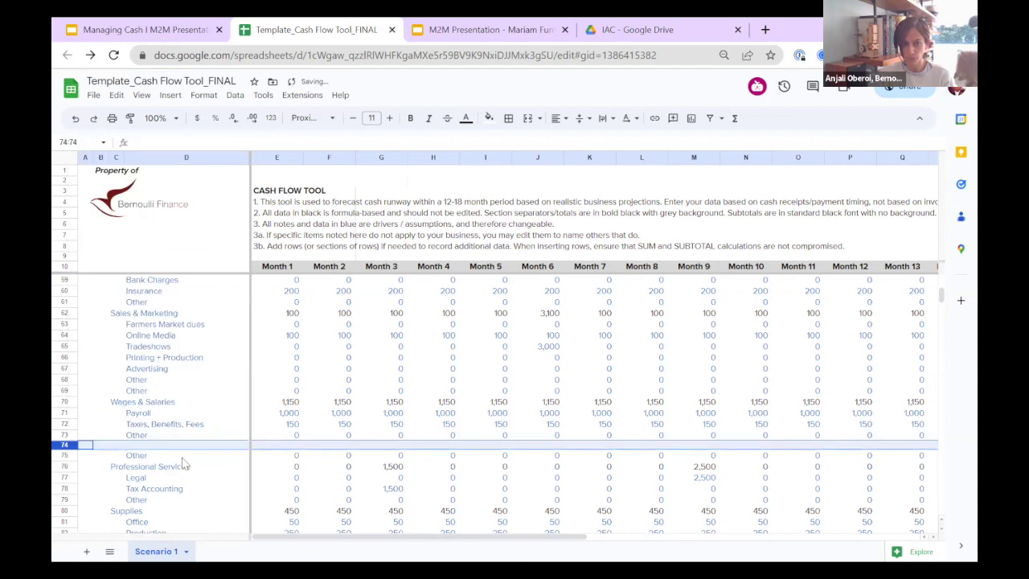
click(147, 445)
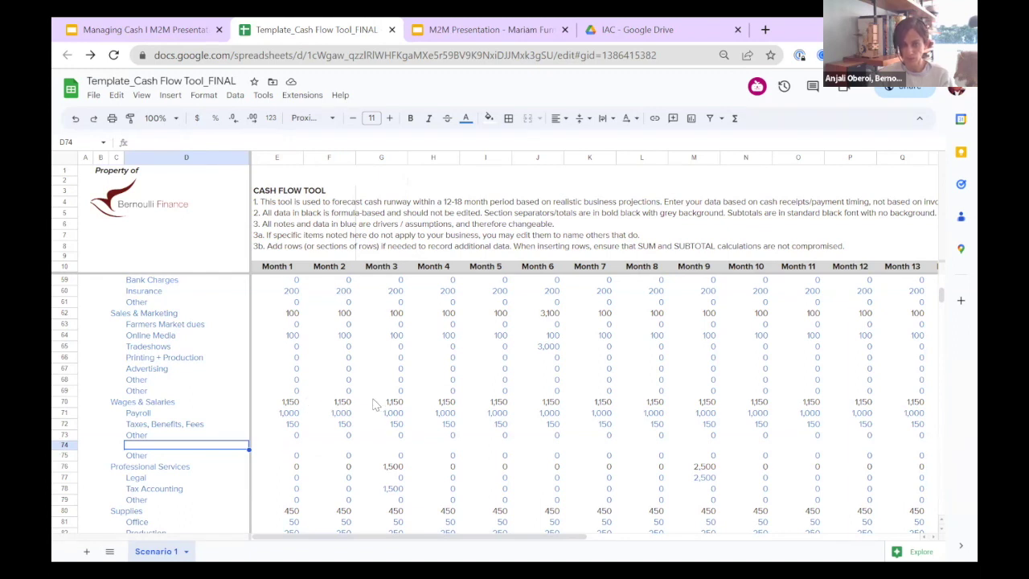
scroll(374, 404, up, 12)
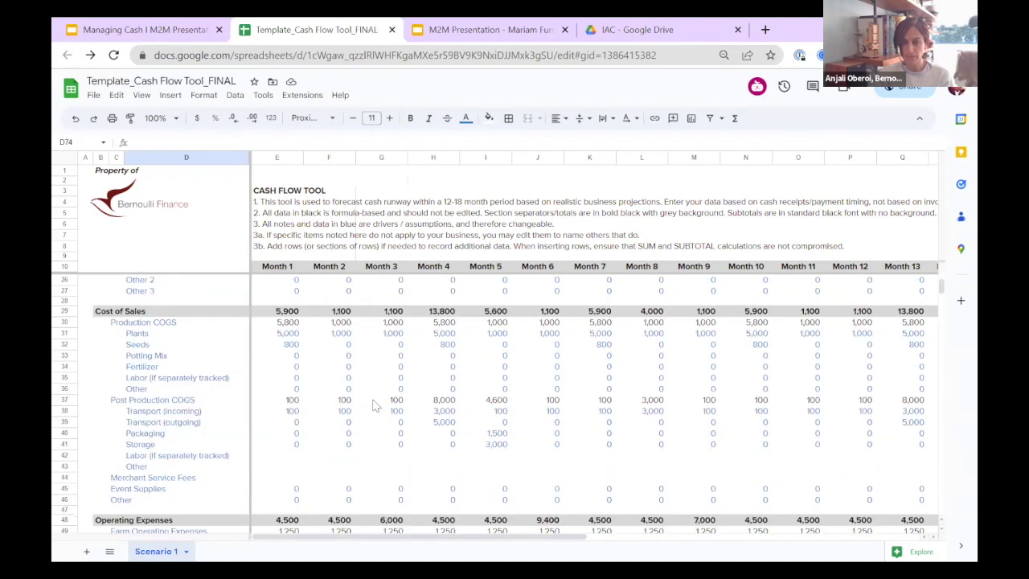
scroll(374, 406, up, 3)
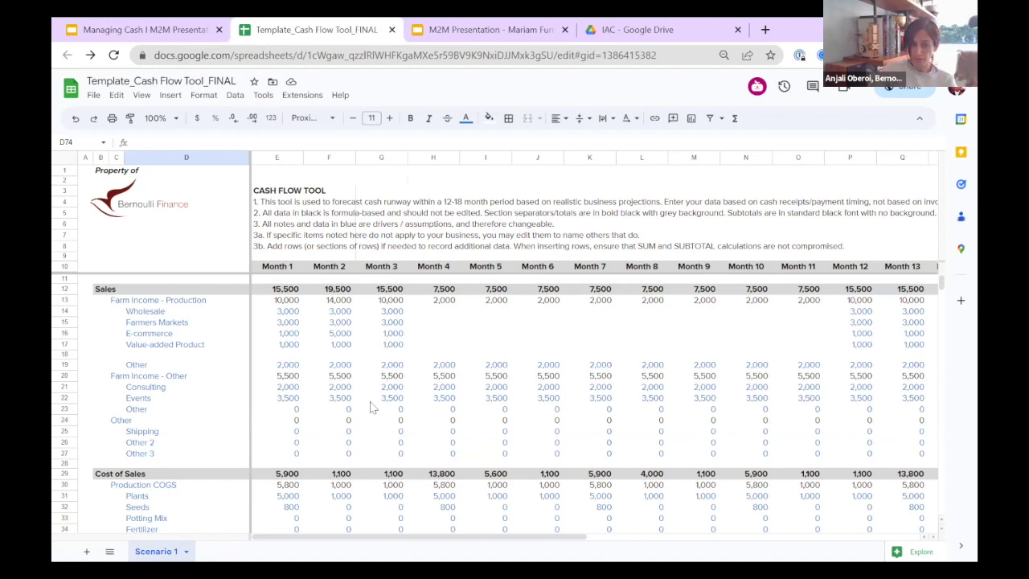
Review the Operating Expenses line items from Admin Expenses through Sales & Marketing, Wages & Salaries and Professional Services to Supplies.
key(Down)
key(Up)
key(Up)
key(Up)
key(Up)
key(Up)
key(Up)
key(Up)
key(Up)
key(Up)
key(Up)
key(Up)
key(Up)
key(Up)
key(Up)
key(Up)
key(Up)
key(Up)
key(Up)
key(Up)
key(Up)
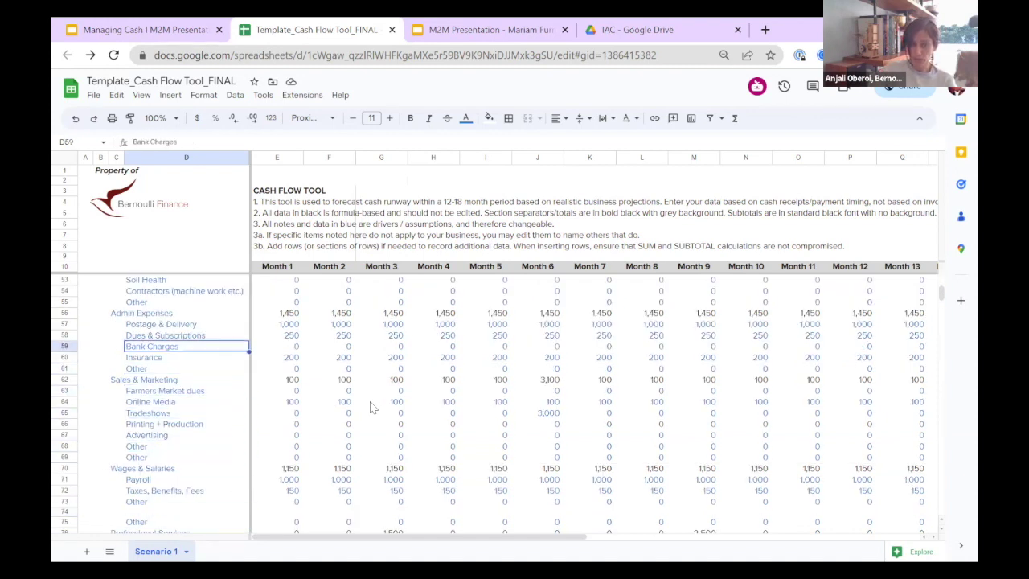
key(Down)
key(Down)
key(Down)
key(Down)
key(Down)
key(Down)
key(Down)
key(Down)
key(Down)
key(Down)
key(Down)
key(Down)
key(Down)
key(Down)
key(Down)
key(Down)
key(Down)
key(Down)
key(Down)
key(Down)
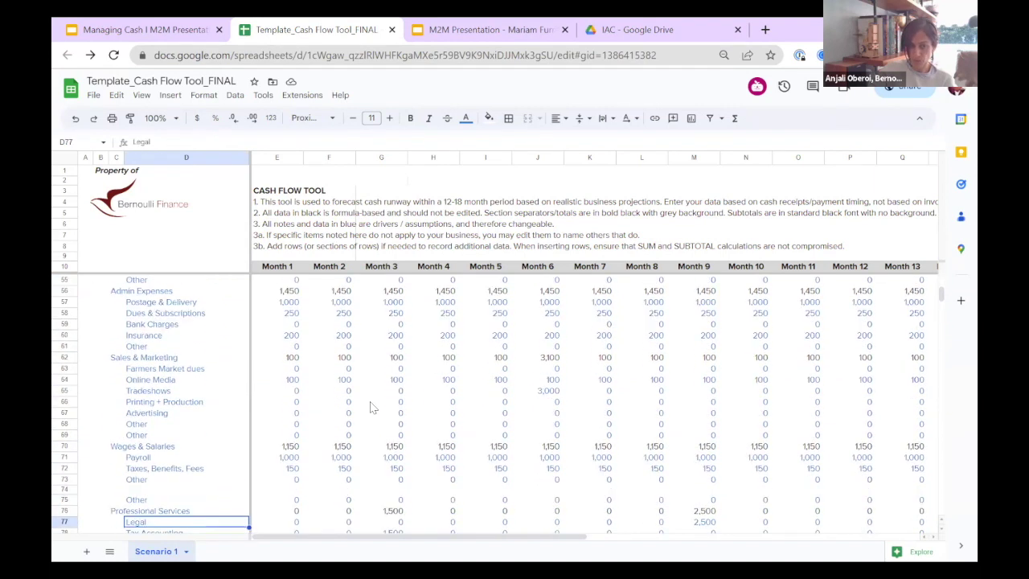
key(Down)
key(Down)
key(Down)
key(Down)
key(Down)
key(Down)
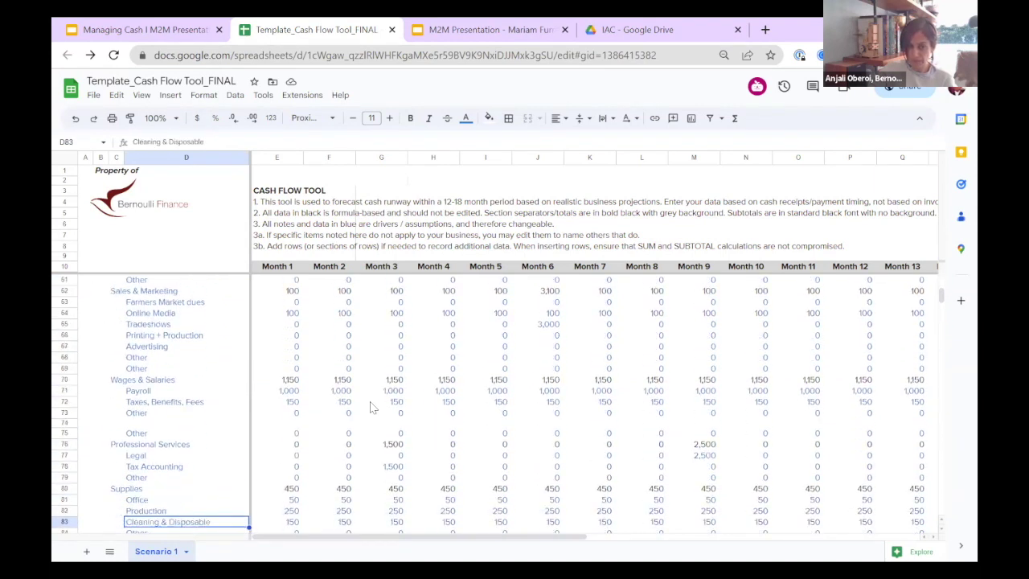
Review the Travel, Auto and Other expense categories, then inspect the EBITDA row and its Month 1 formula.
key(Down)
key(Down)
key(Down)
key(Down)
key(Down)
key(Down)
key(Down)
key(Down)
key(Down)
key(Down)
key(Down)
key(Down)
key(Down)
key(Down)
key(Down)
key(Down)
key(Down)
key(Down)
key(Down)
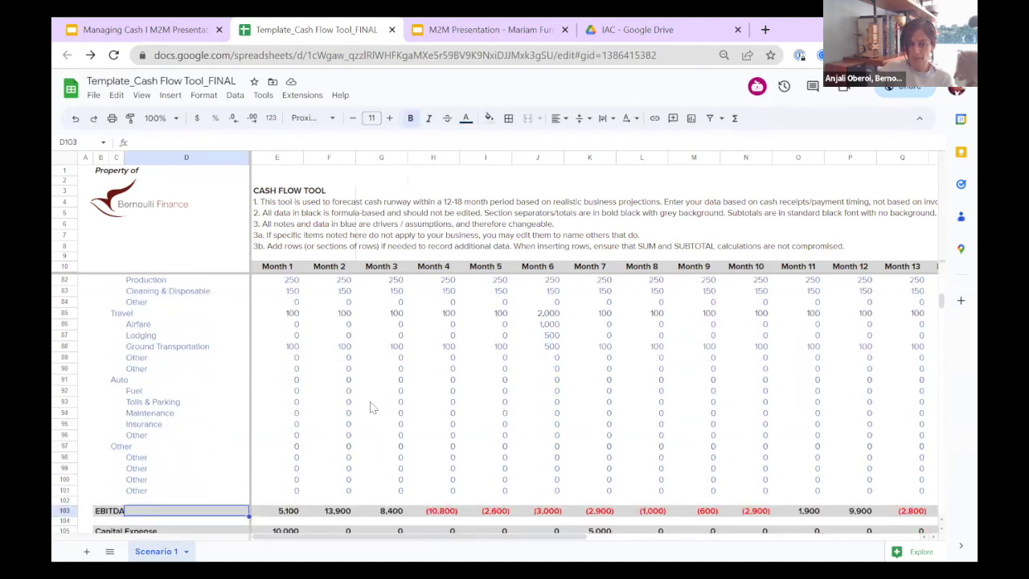
key(Left)
key(Left)
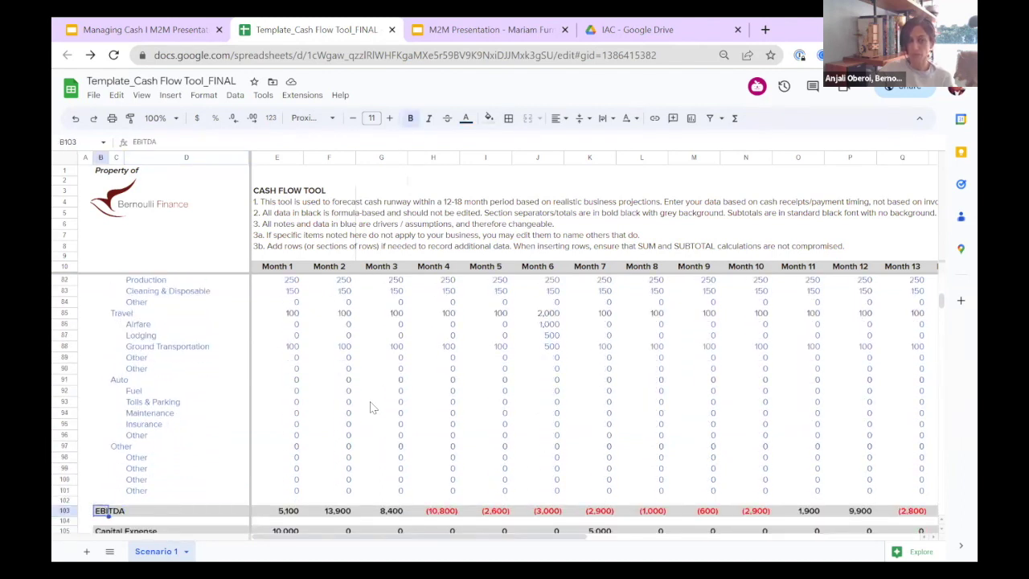
key(Right)
key(Right)
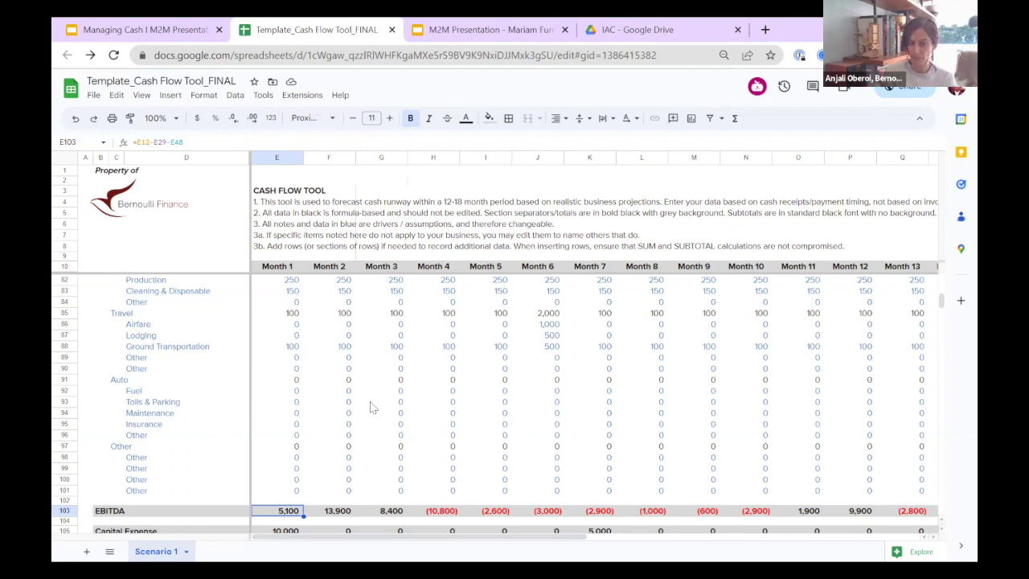
Examine the Capital Expense section below EBITDA, including its Month 1 total and the Packaging Machine and spare Item rows.
key(Down)
key(Down)
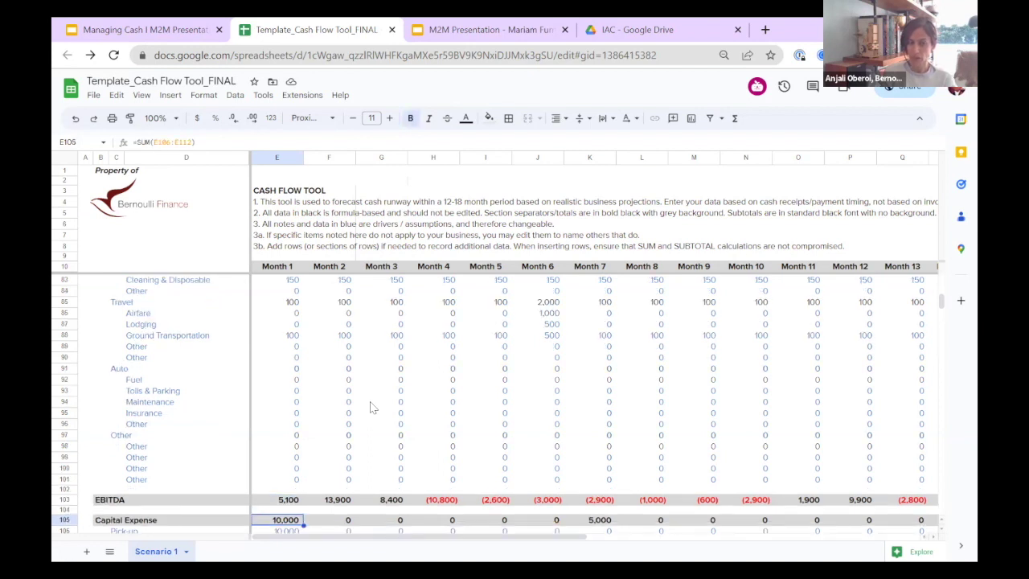
key(Up)
key(Up)
key(Down)
key(Down)
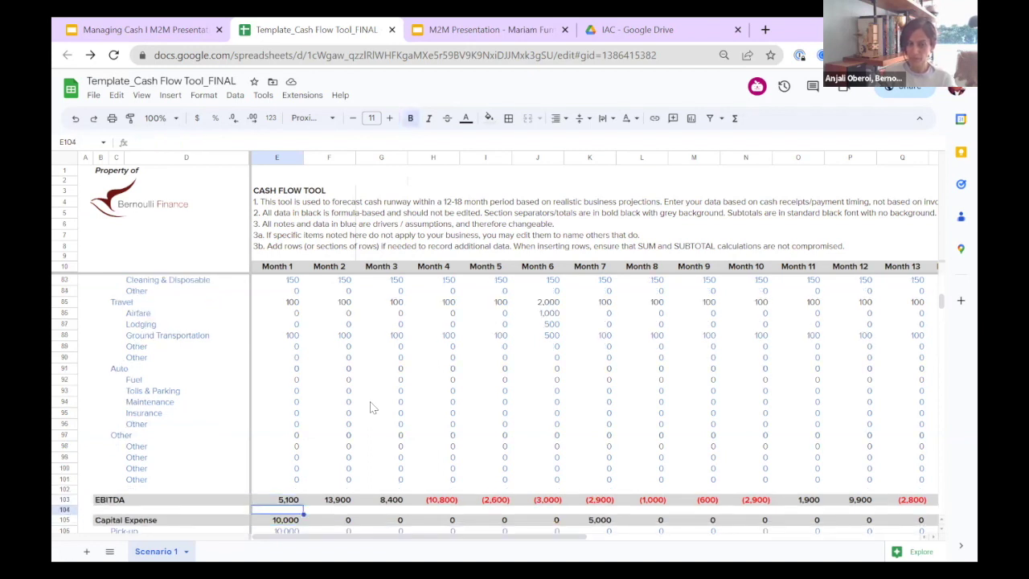
key(Down)
key(Down)
key(Down)
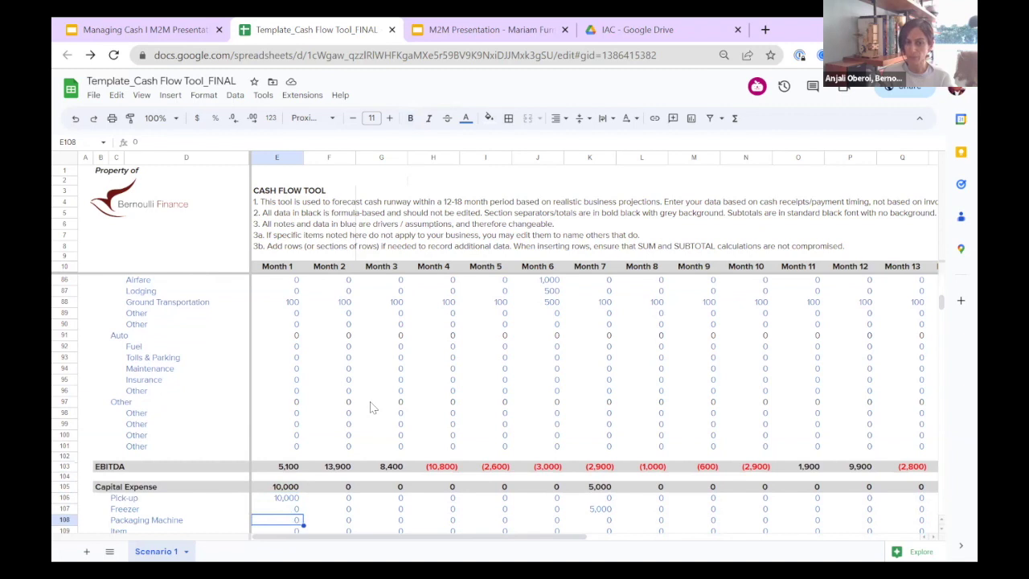
key(Down)
key(Down)
key(Down)
key(Down)
key(Down)
key(Down)
key(Up)
key(Up)
key(Up)
key(Up)
key(Left)
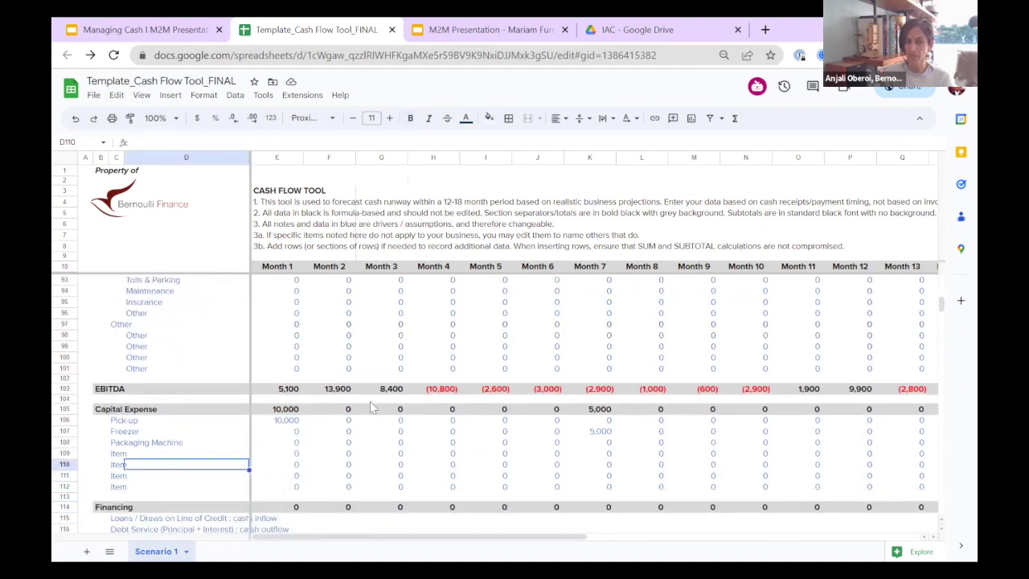
key(Up)
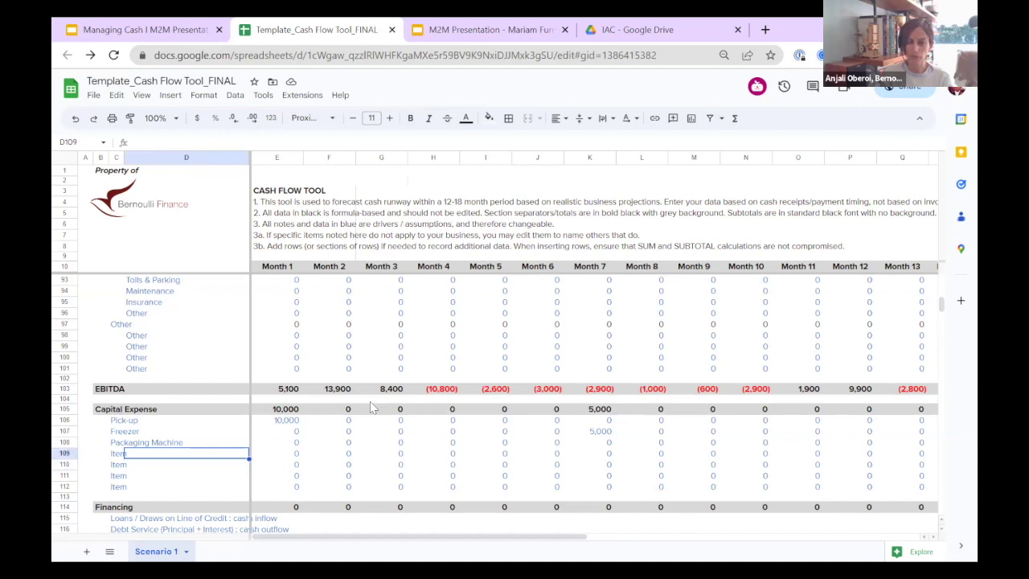
key(Up)
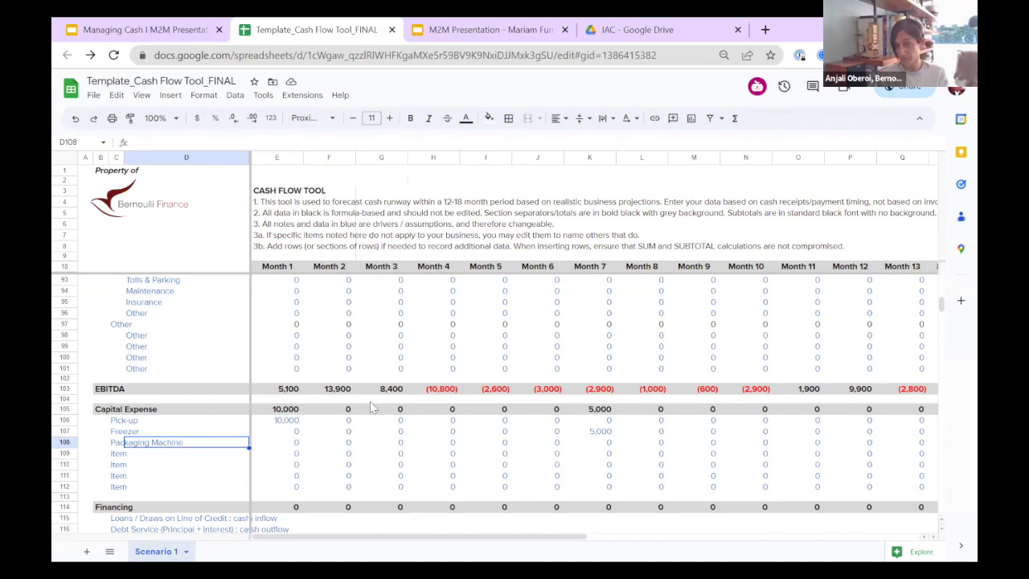
Inspect the Month 7 Freezer amount in the Capital Expense section, starting from the Packaging Machine row.
key(Right)
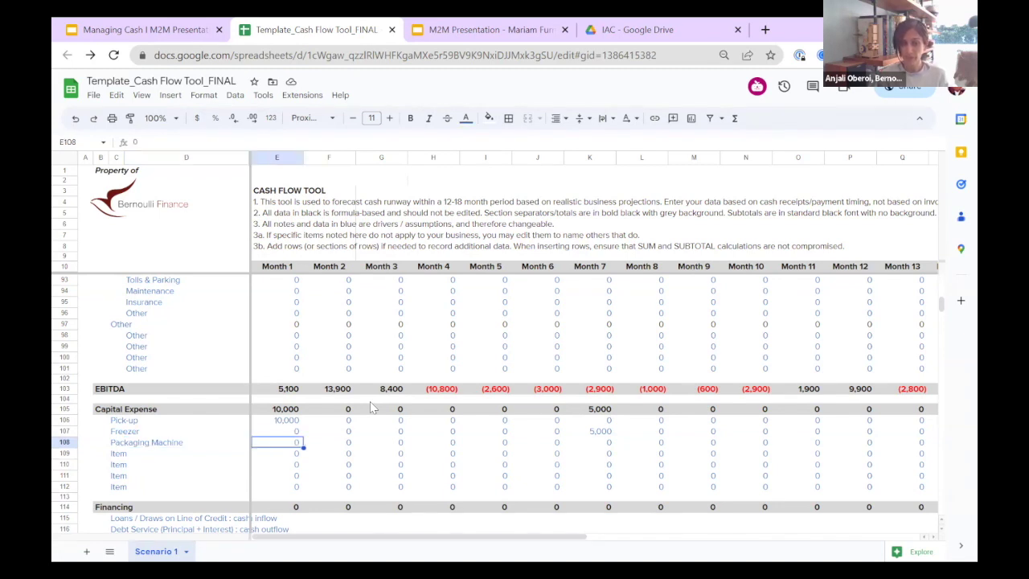
key(Right)
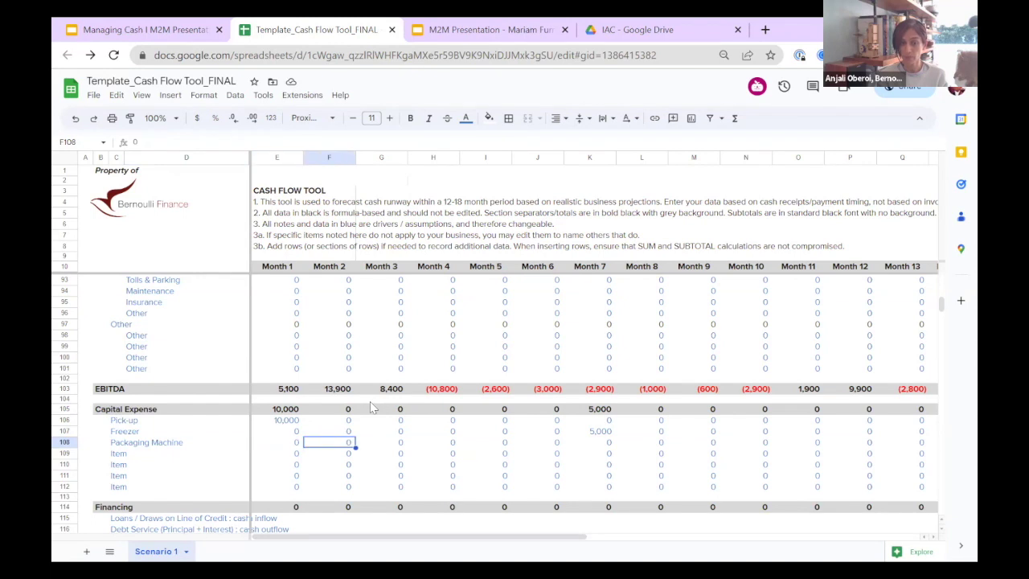
key(Right)
key(Right)
key(Up)
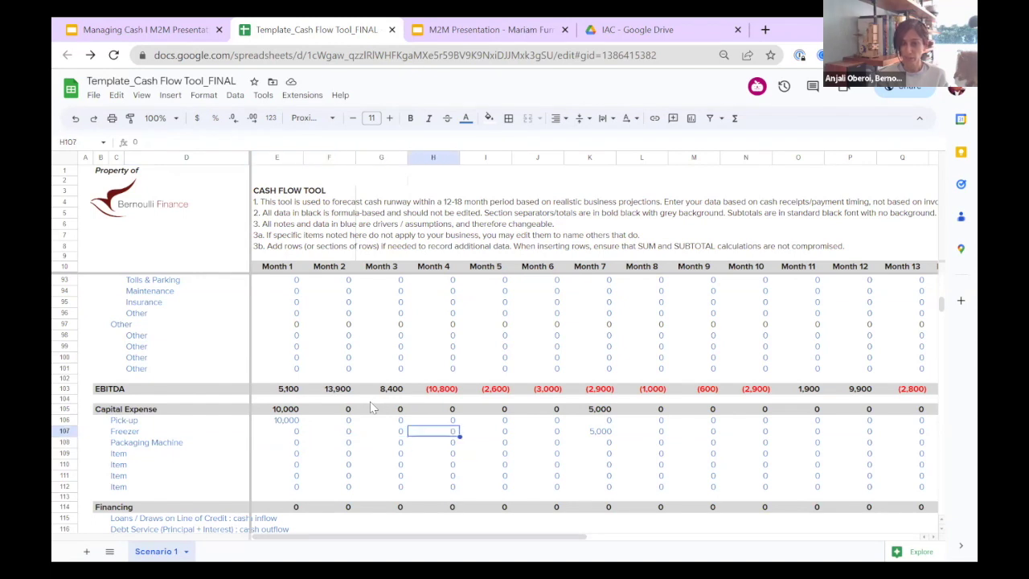
key(Right)
key(Right)
key(Right)
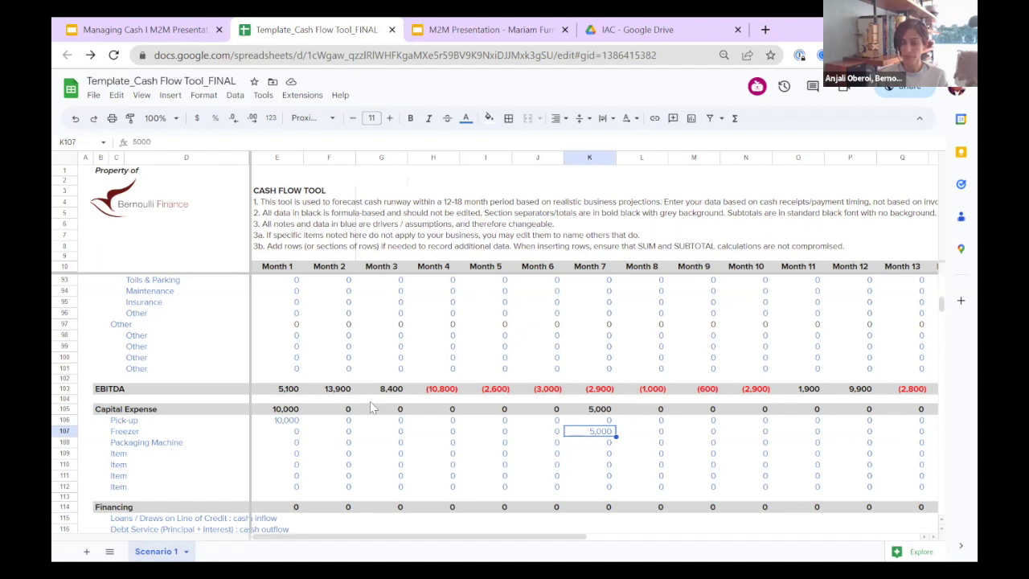
Inspect the Month 1 Pick-up amount under Capital Expense, then the early-month amounts in the Freezer row.
key(Left)
key(Left)
key(Left)
key(Up)
key(Left)
key(Left)
key(Left)
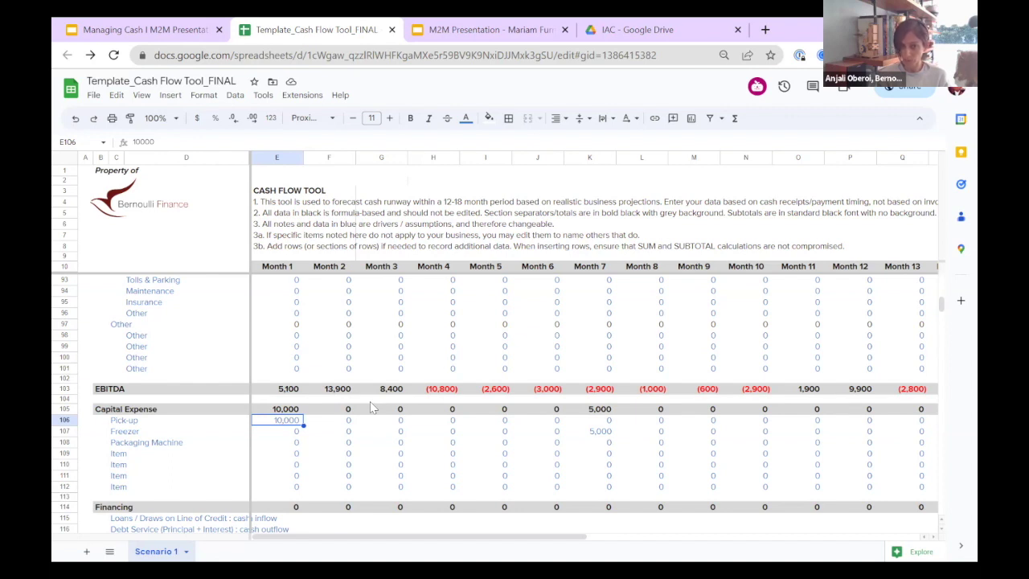
key(Down)
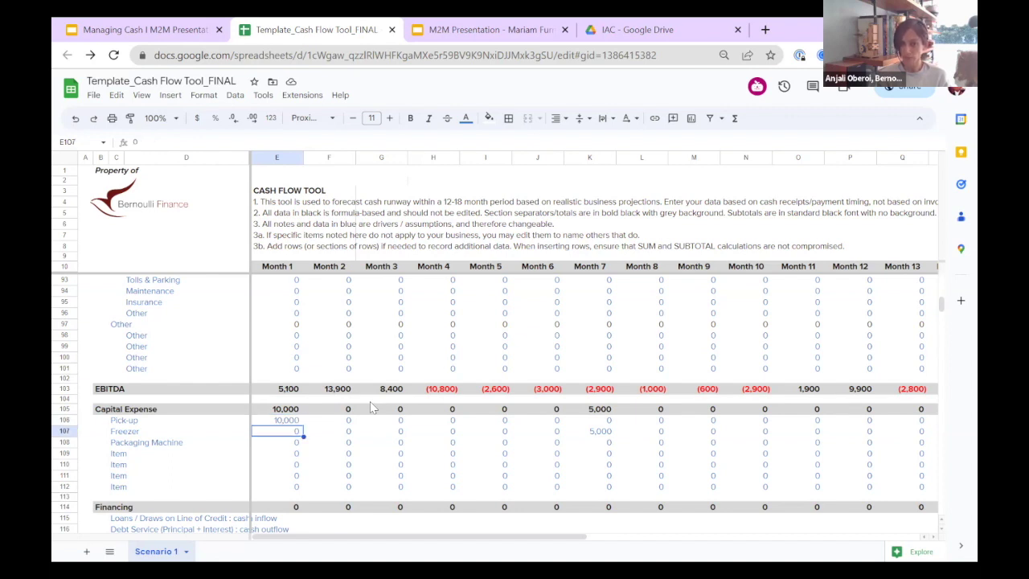
key(Right)
key(Right)
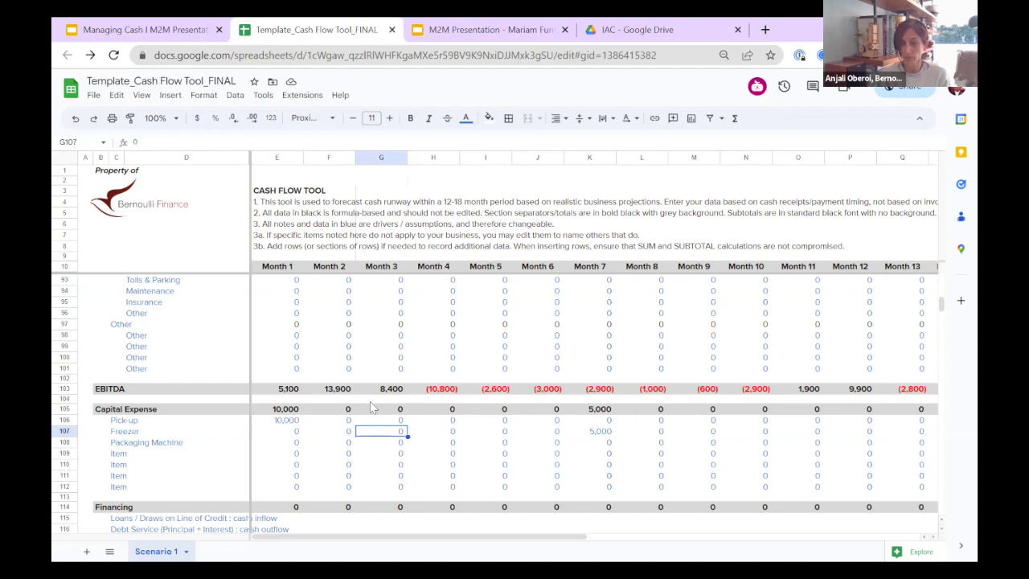
Examine the Financing rows and the Cash Flow section down to the Month 3 Ending Cash Balance.
key(Down)
key(Down)
key(Down)
key(Down)
key(Down)
key(Down)
key(Down)
key(Down)
key(Down)
key(Down)
key(Down)
key(Down)
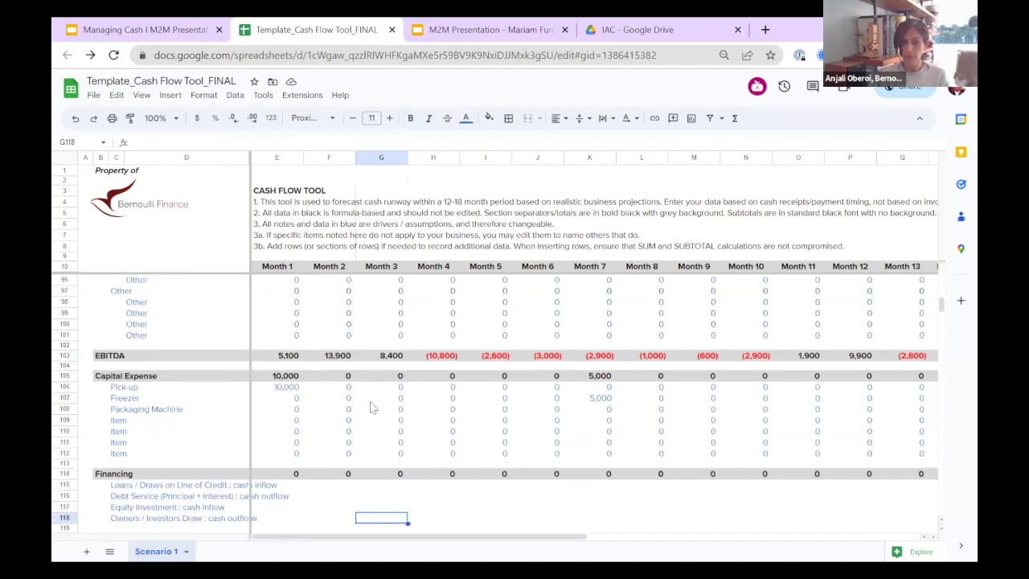
key(Down)
key(Down)
key(Down)
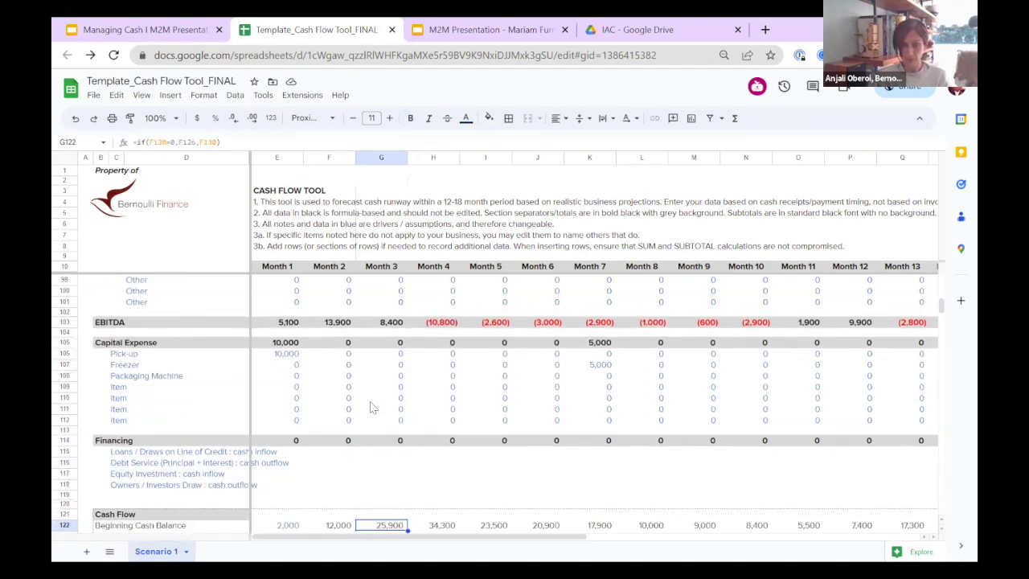
key(Down)
key(Down)
key(Down)
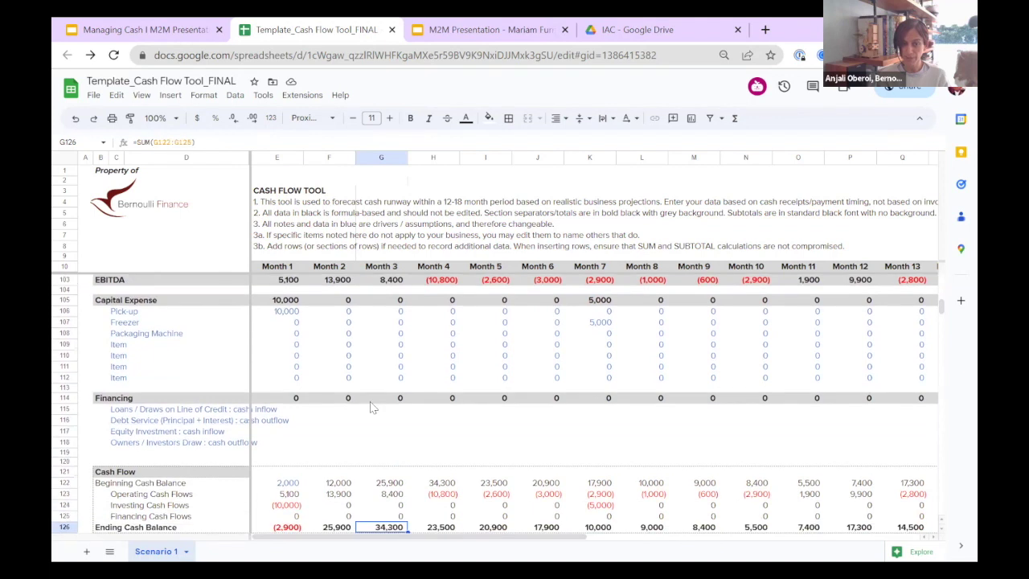
Highlight the Month 1 Beginning Cash Balance cell with a yellow fill.
key(Up)
key(Up)
key(Up)
key(Left)
key(Left)
key(Left)
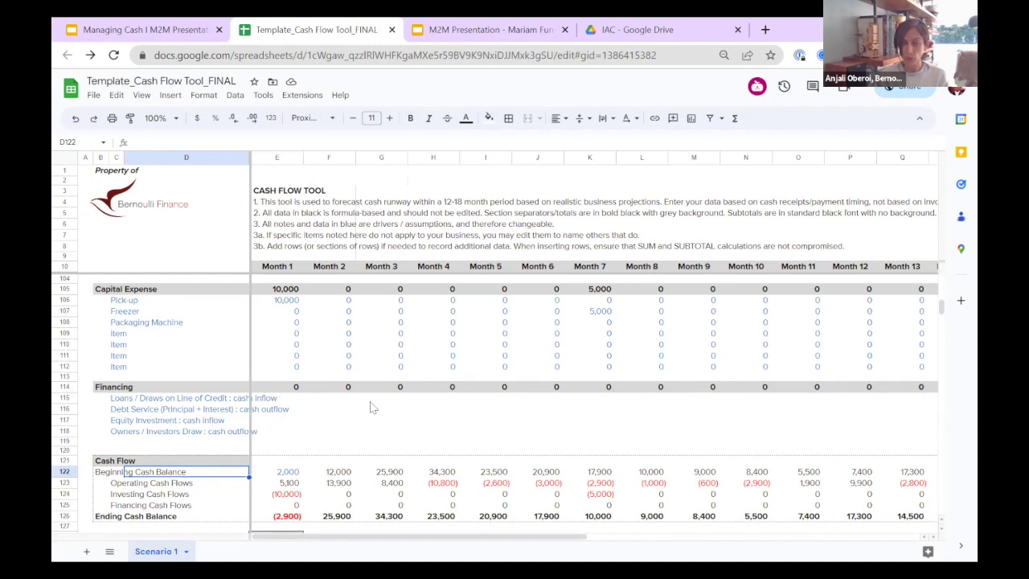
key(Right)
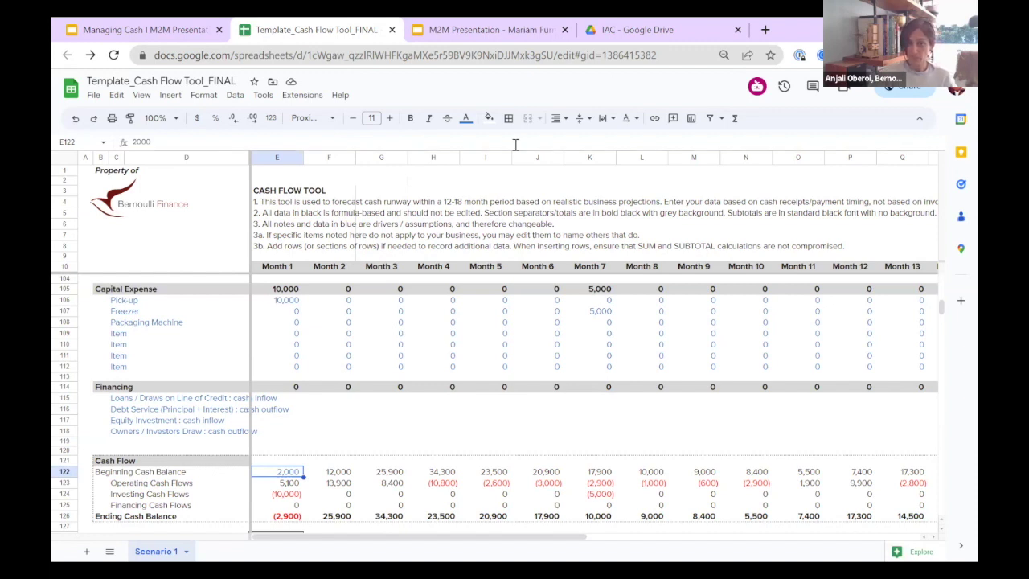
click(489, 118)
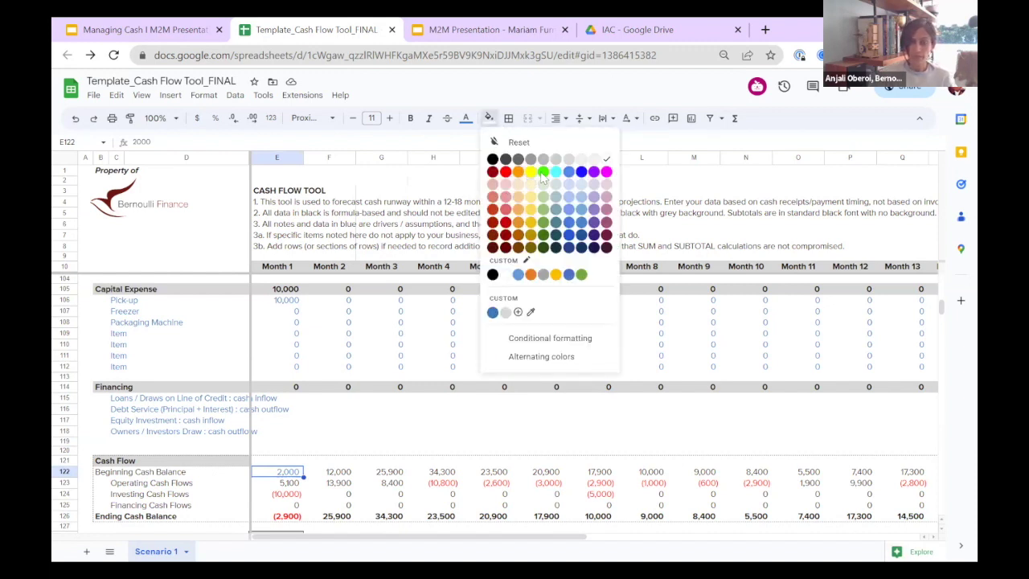
click(532, 172)
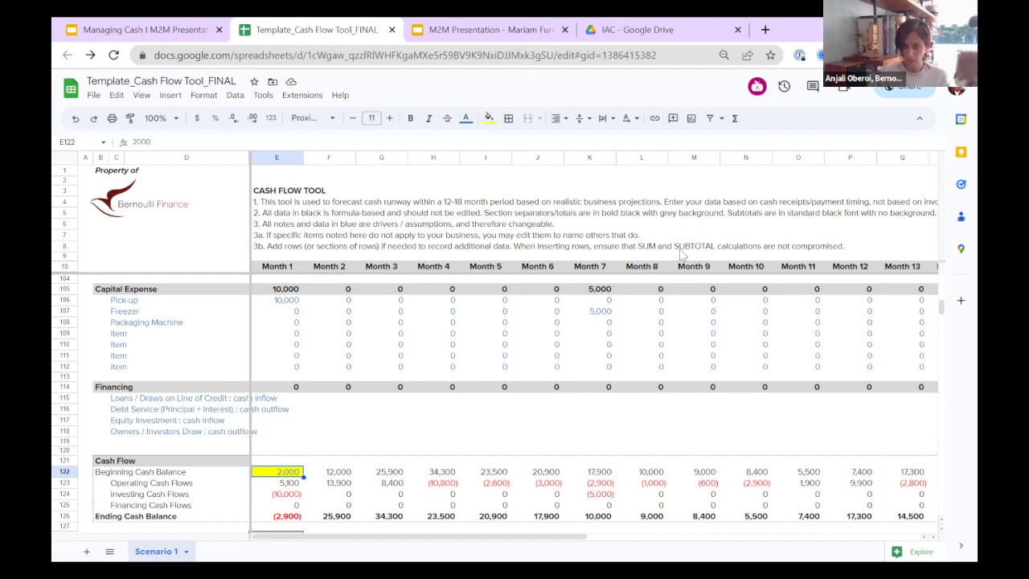
Check the Month 1 Operating and Investing Cash Flows formulas, then set the Month 1 Pick-up capital expense to 0.
key(Down)
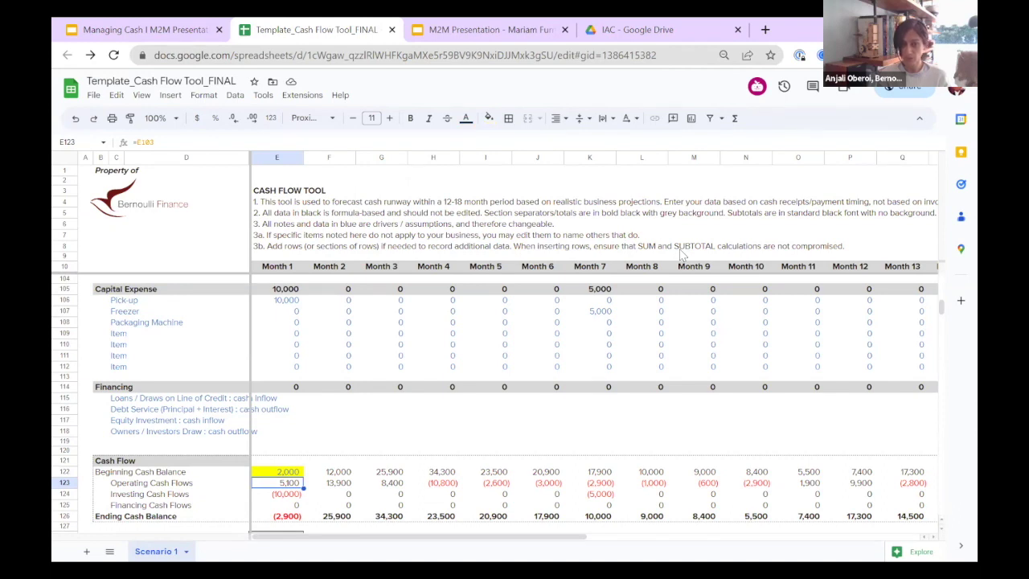
key(Down)
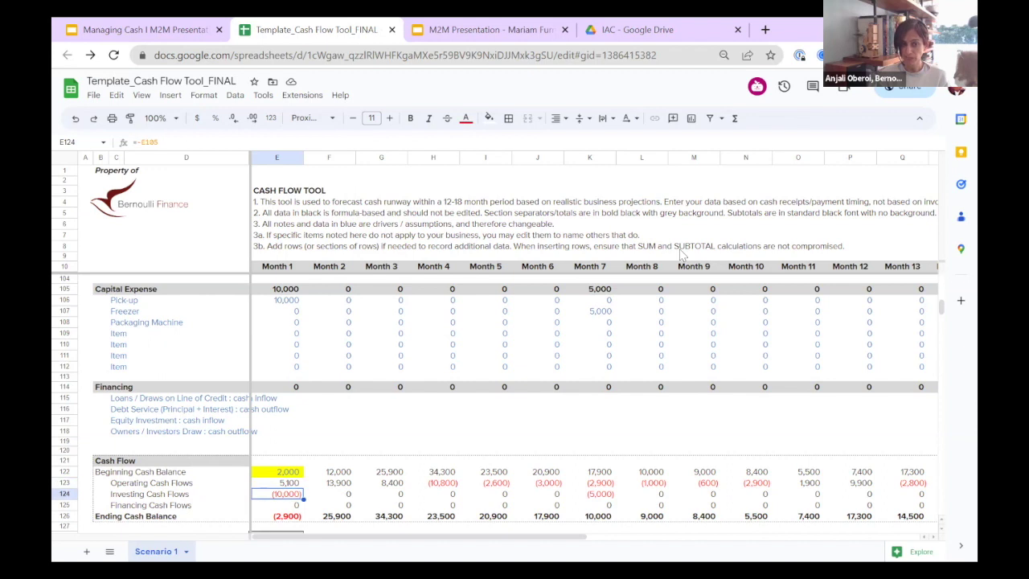
key(Up)
key(Up)
key(Up)
key(Up)
key(Up)
key(Up)
key(Up)
key(Up)
key(Up)
key(Up)
key(Up)
key(Up)
key(Up)
key(Up)
key(Up)
key(Up)
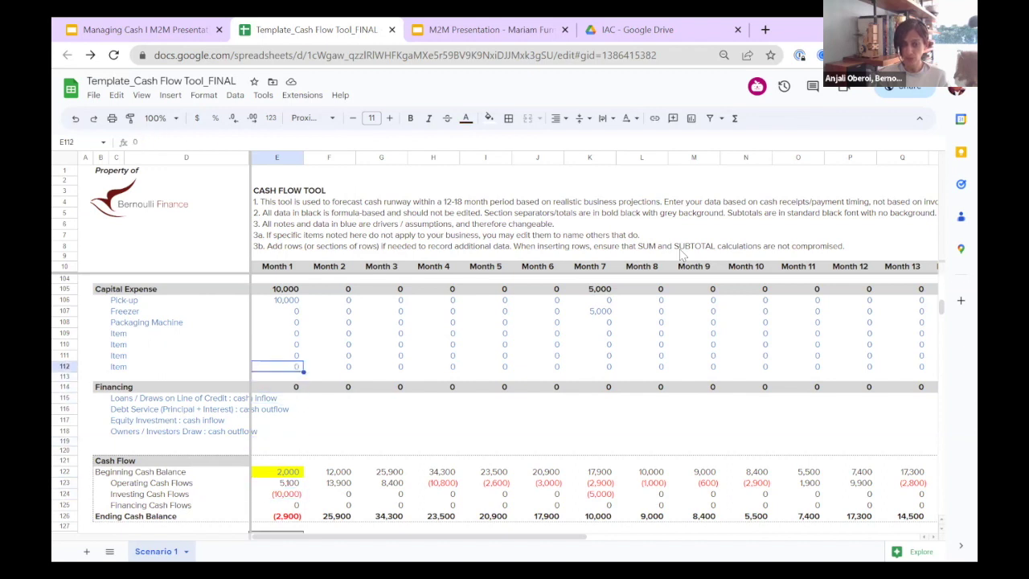
key(Up)
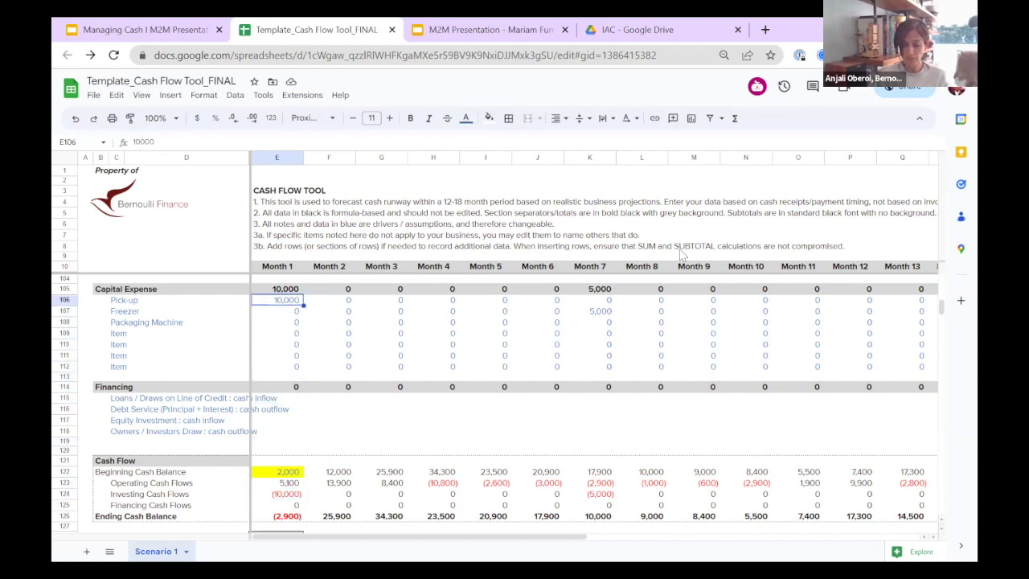
text(0)
key(Return)
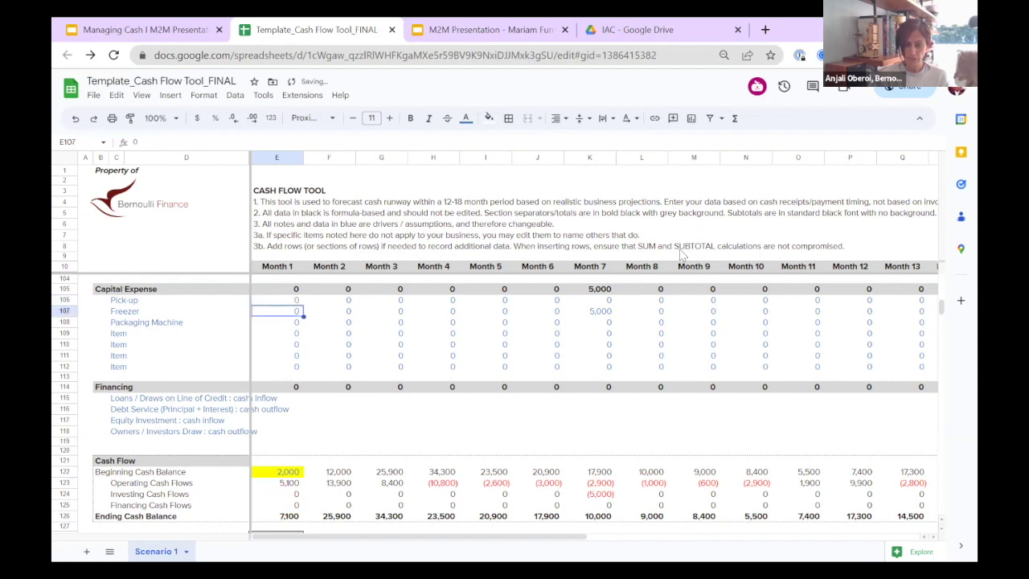
Check the formula behind the Month 1 Financing Cash Flows amount in the Cash Flow section.
key(Down)
key(Down)
key(Down)
key(Down)
key(Down)
key(Down)
key(Down)
key(Down)
key(Down)
key(Down)
key(Down)
key(Down)
key(Down)
key(Down)
key(Down)
key(Down)
key(Down)
key(Down)
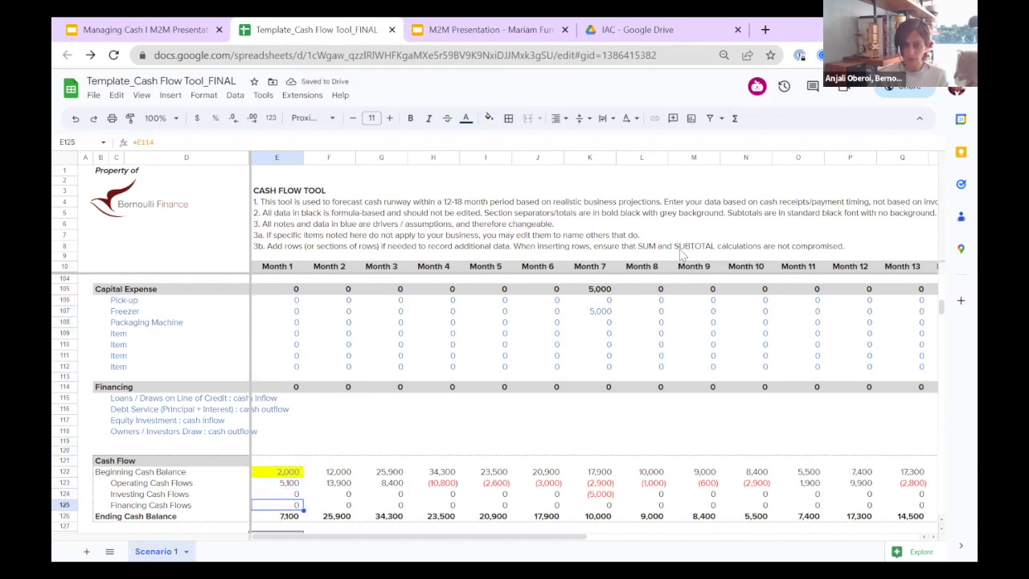
Review the Month 1 cells of the Financing rows, including Owners / Investors Draw.
key(Up)
key(Up)
key(Up)
key(Up)
key(Up)
key(Up)
key(Up)
key(Up)
key(Up)
key(Up)
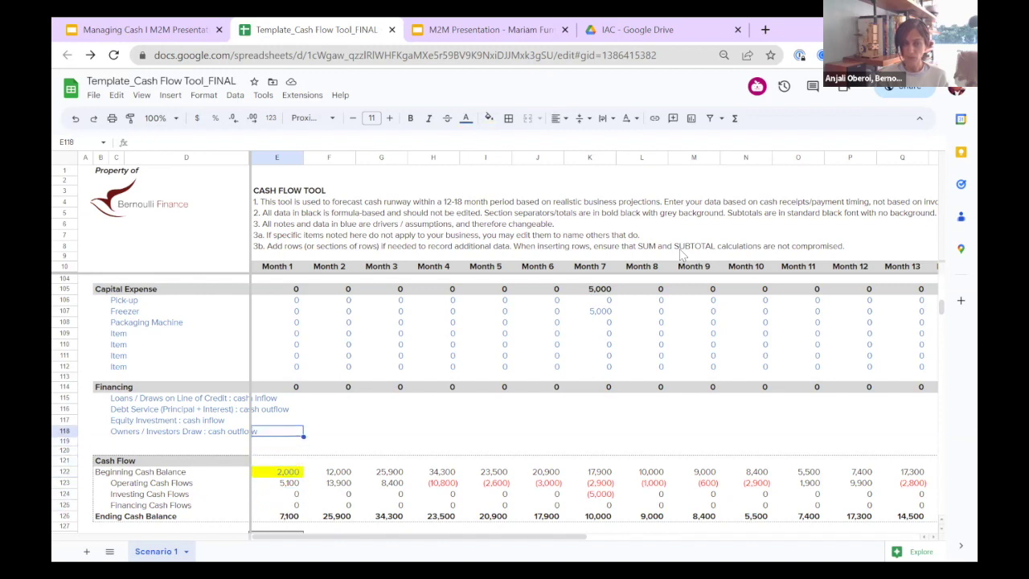
key(Down)
key(Down)
key(Down)
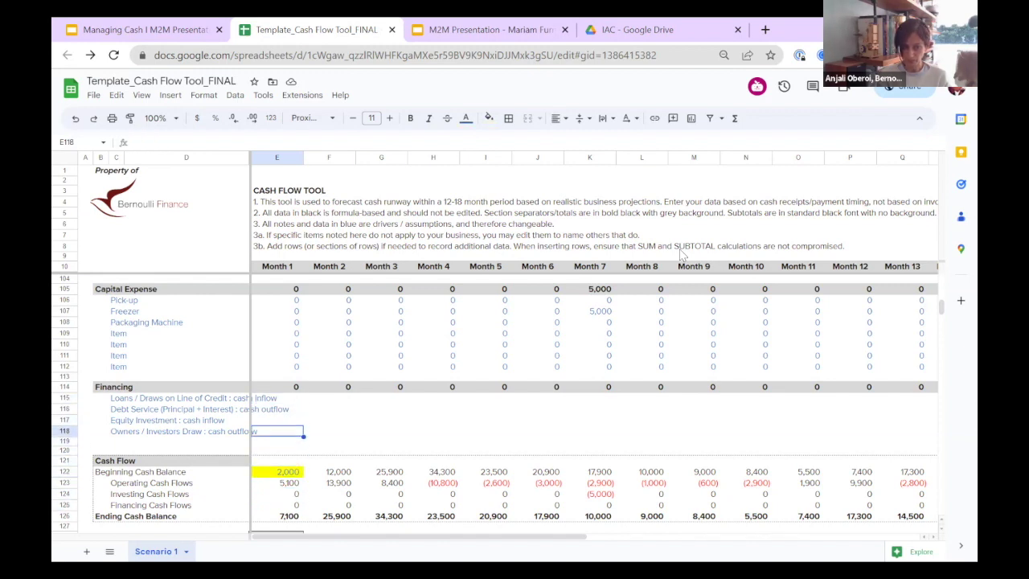
Check the Month 1 Investing Cash Flows formula, then the Month 1 Ending Cash Balance formula.
key(Down)
key(Down)
key(Down)
key(Down)
key(Down)
key(Down)
key(Down)
key(Up)
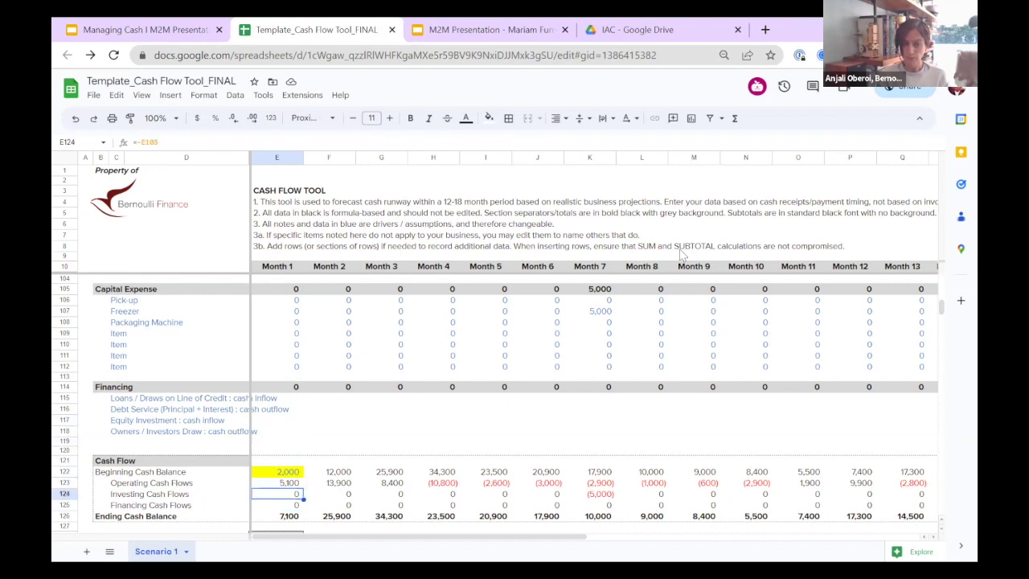
key(Down)
key(Down)
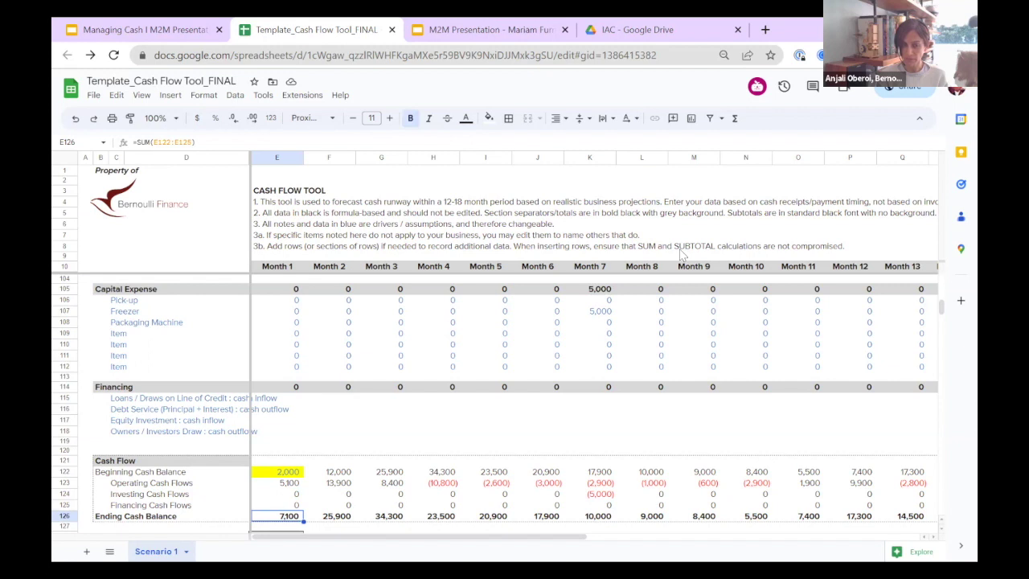
Clear the Month 1 Actual End Cash amount.
key(Down)
key(Down)
key(Down)
key(Down)
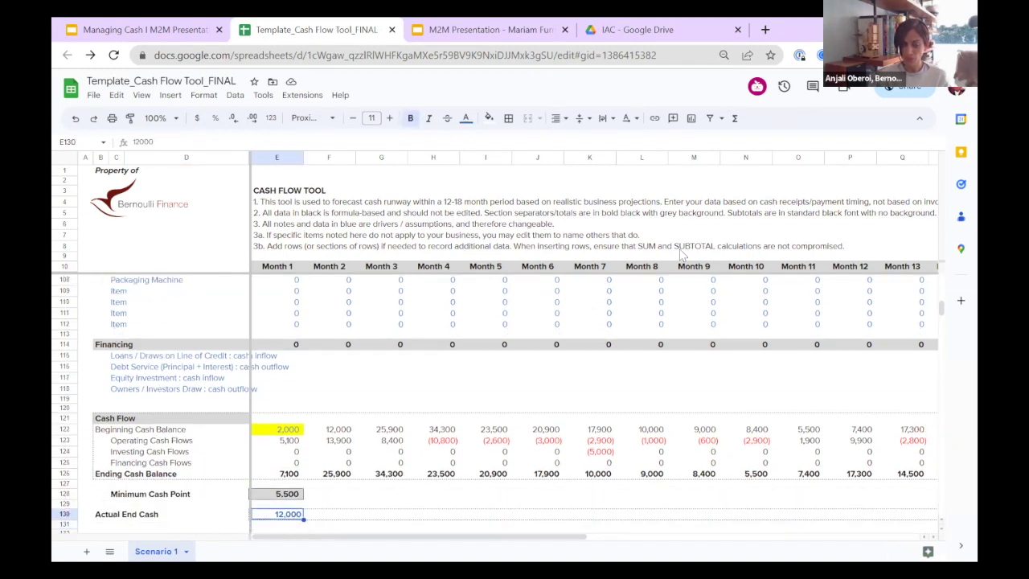
key(Delete)
Examine the Month 2 Beginning Cash Balance formula and the Month 2 cash flow amounts beneath it.
key(Up)
key(Up)
key(Up)
key(Up)
key(Up)
key(Up)
key(Up)
key(Up)
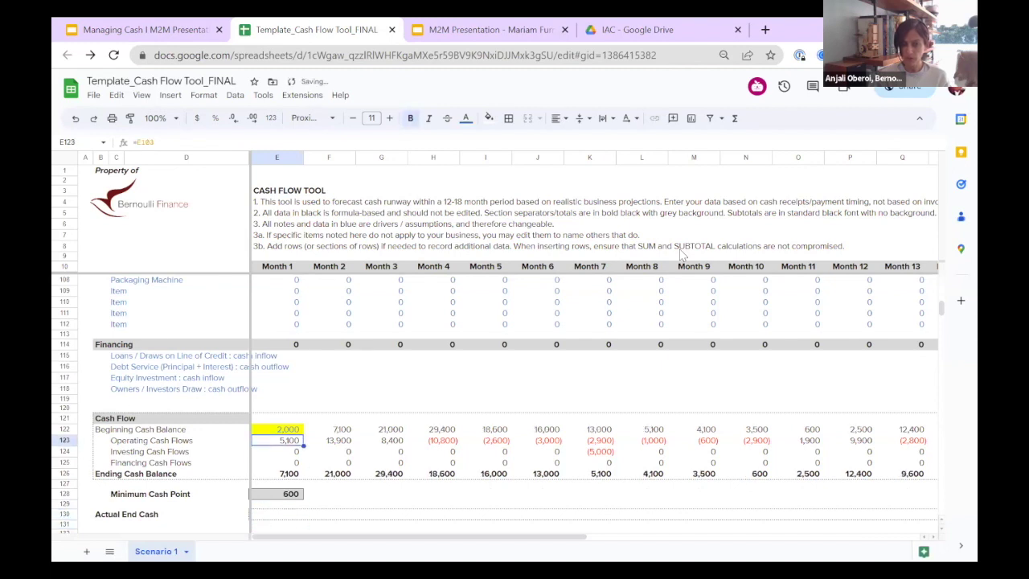
key(Right)
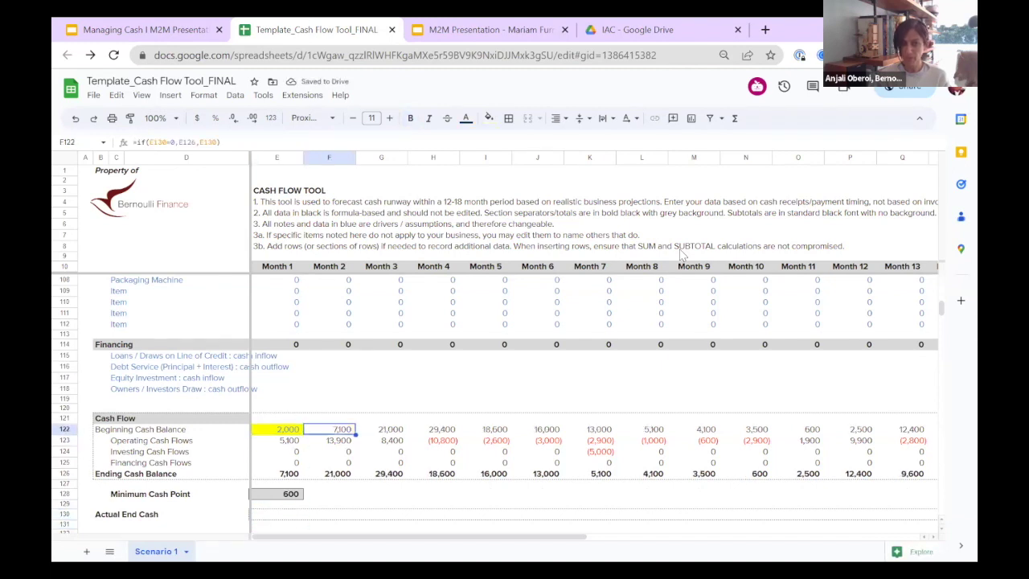
key(Down)
key(Down)
key(Down)
key(Down)
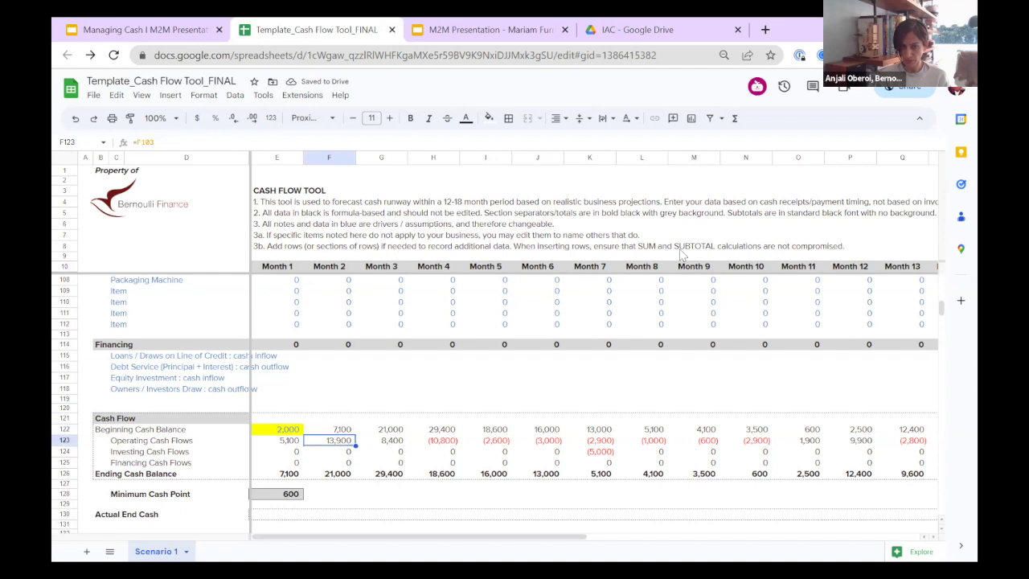
Compare the Month 1 Ending Cash Balance with the Month 2 Beginning Cash Balance that draws on it.
key(Left)
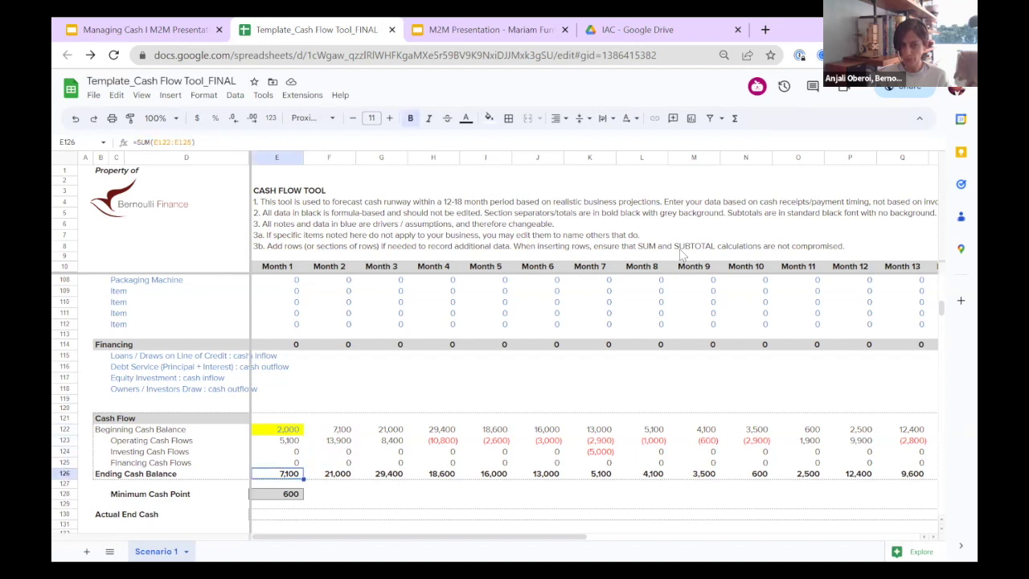
key(Right)
key(Up)
key(Up)
key(Up)
key(Up)
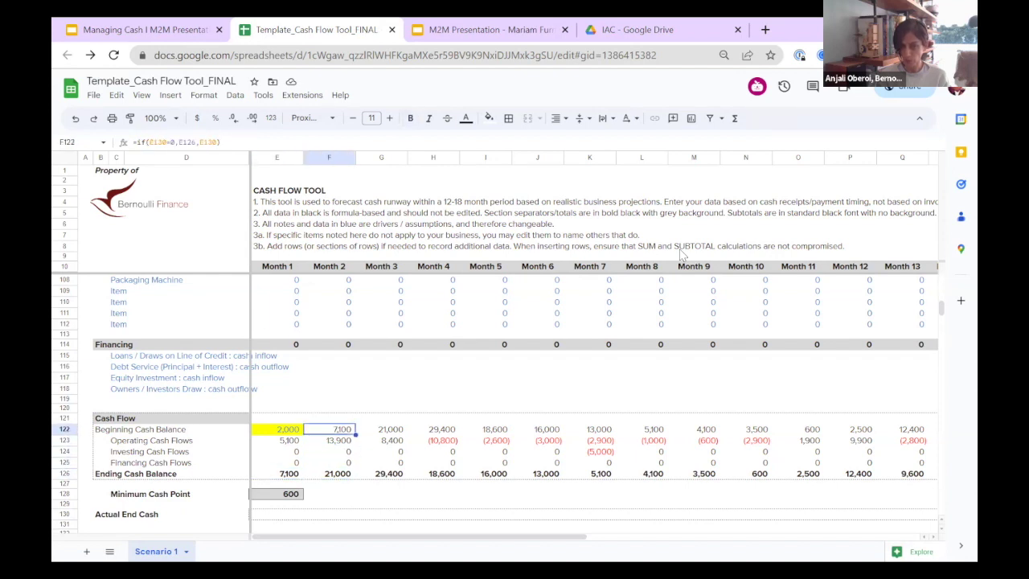
key(Down)
key(Down)
key(Down)
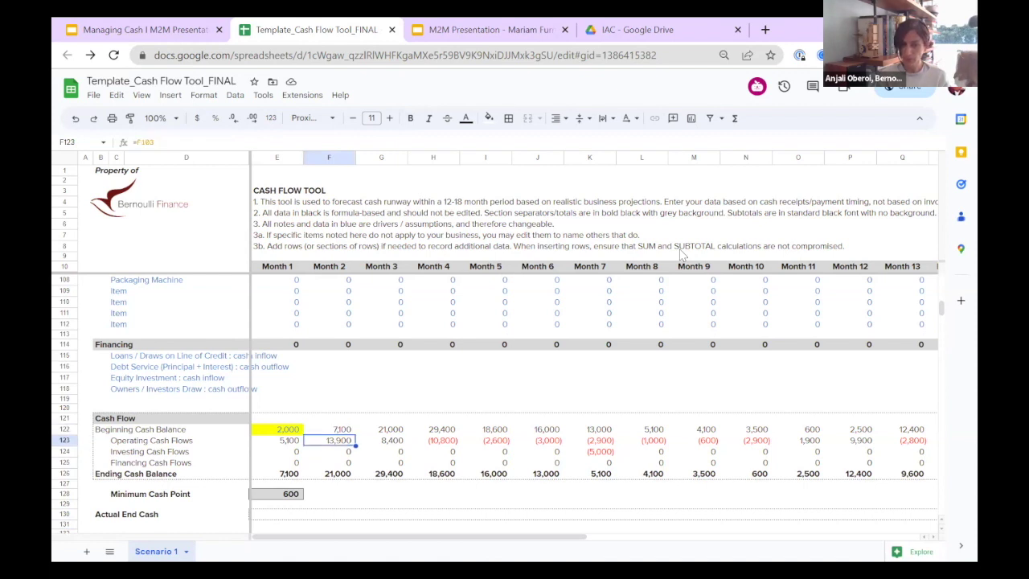
Review the monthly cash flow amounts and follow the Ending Cash Balance row across to Month 13.
key(Right)
key(Right)
key(Right)
key(Right)
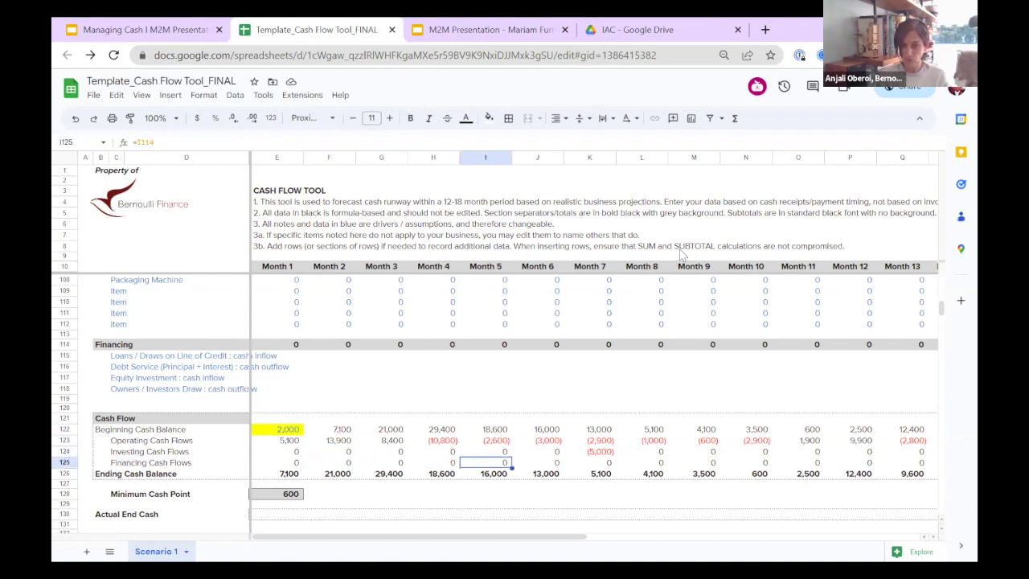
key(Right)
key(Down)
key(Right)
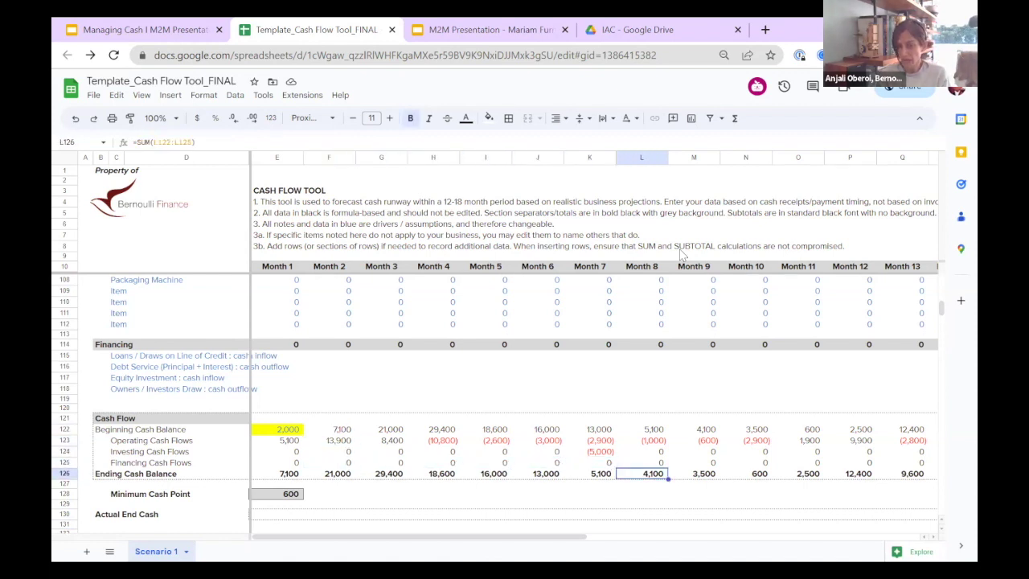
key(Right)
key(Right)
key(Right)
key(Right)
key(Right)
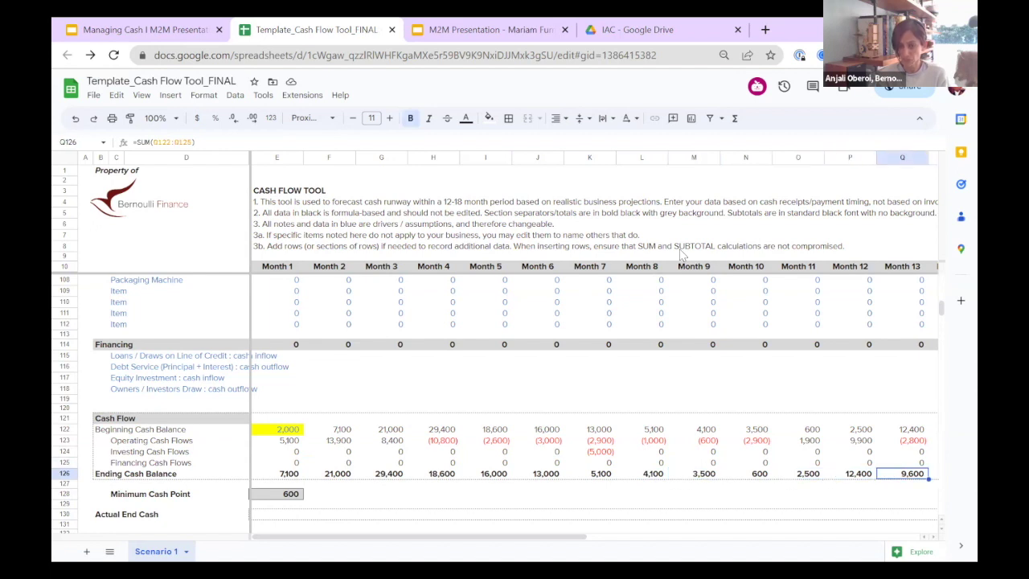
key(Right)
key(Left)
Examine the Minimum Cash Point formula and the Ending Cash Balance row it refers to.
key(ctrl+Left)
key(Home)
key(Right)
key(Right)
key(Right)
key(Right)
key(Down)
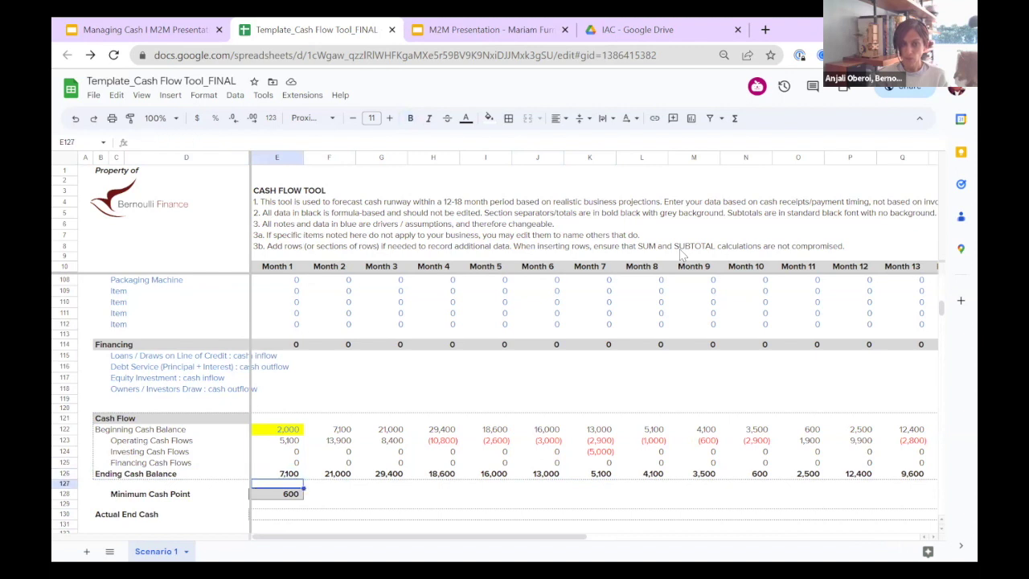
key(Down)
key(Down)
key(Down)
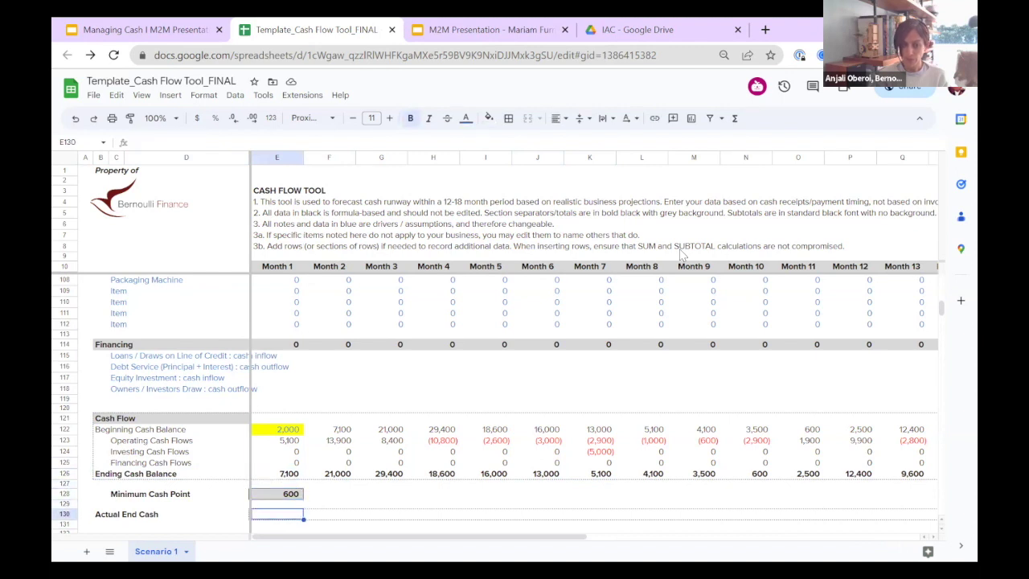
key(Up)
key(Up)
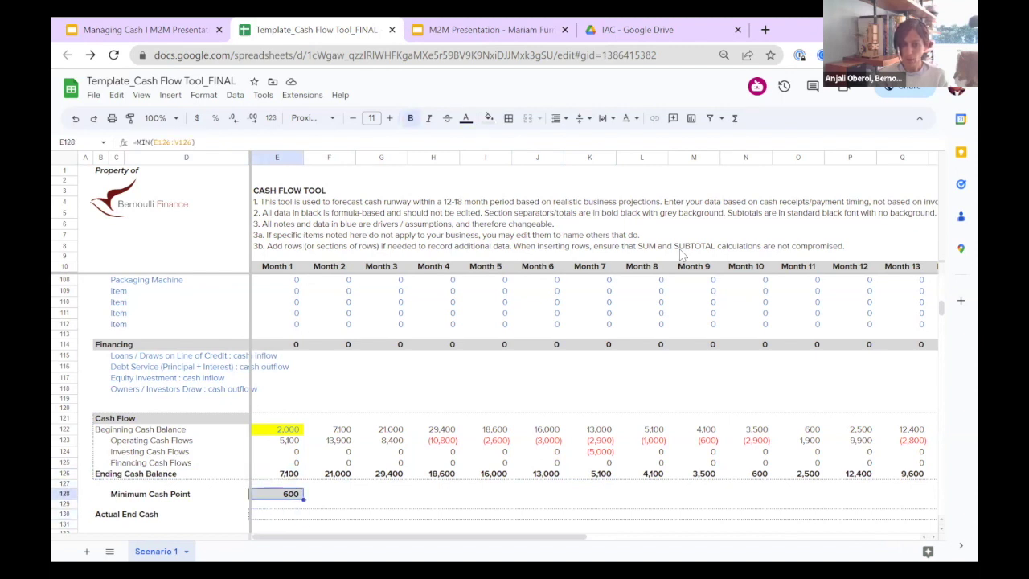
key(Left)
key(Right)
key(Up)
key(Up)
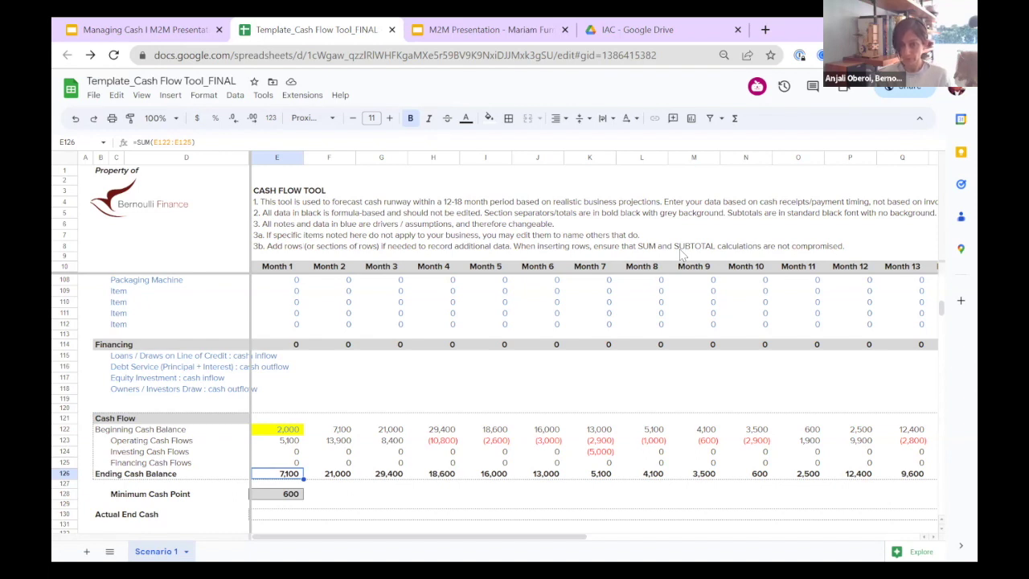
Trace the Ending Cash Balance row from Month 1 to the Month 10 amount matching the Minimum Cash Point.
key(Right)
key(Right)
key(Right)
key(Right)
key(Right)
key(Right)
key(Right)
key(Right)
key(Right)
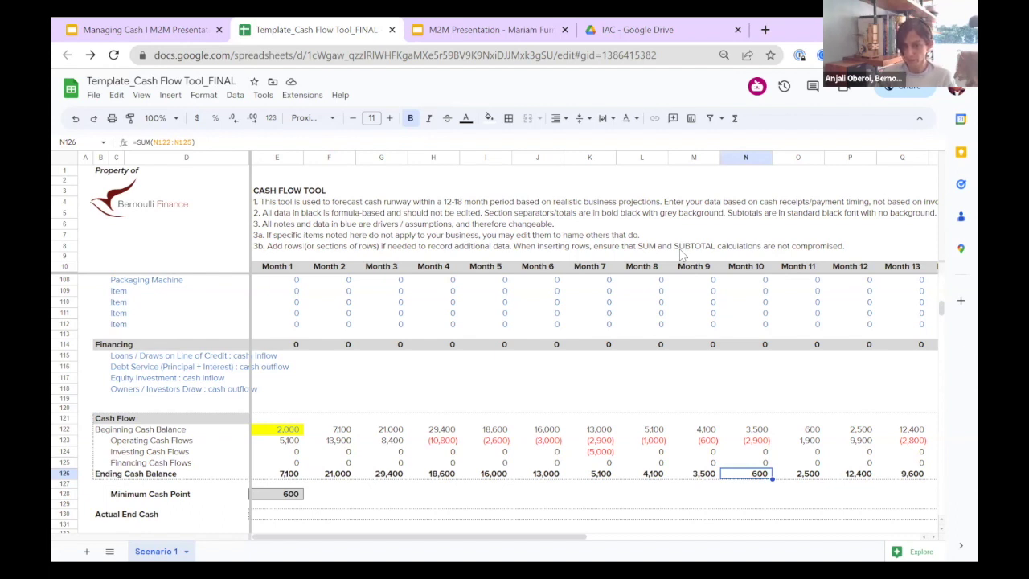
key(Down)
key(Down)
key(Down)
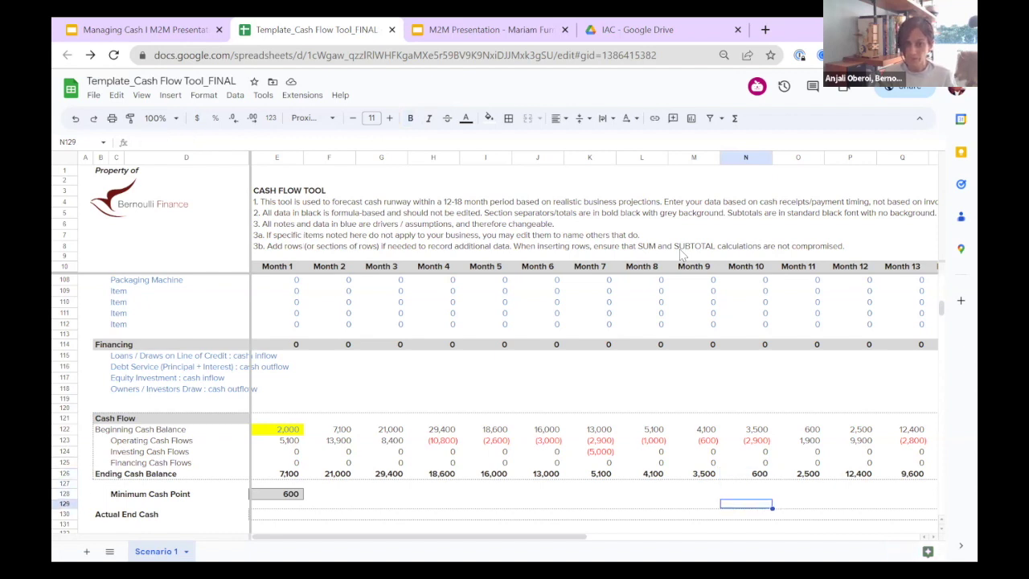
Compare the Month 1 Actual End Cash cell with the forecast Month 1 Ending Cash Balance.
key(Left)
key(Left)
key(Left)
key(Down)
key(Left)
key(Left)
key(Left)
key(Left)
key(Left)
key(Left)
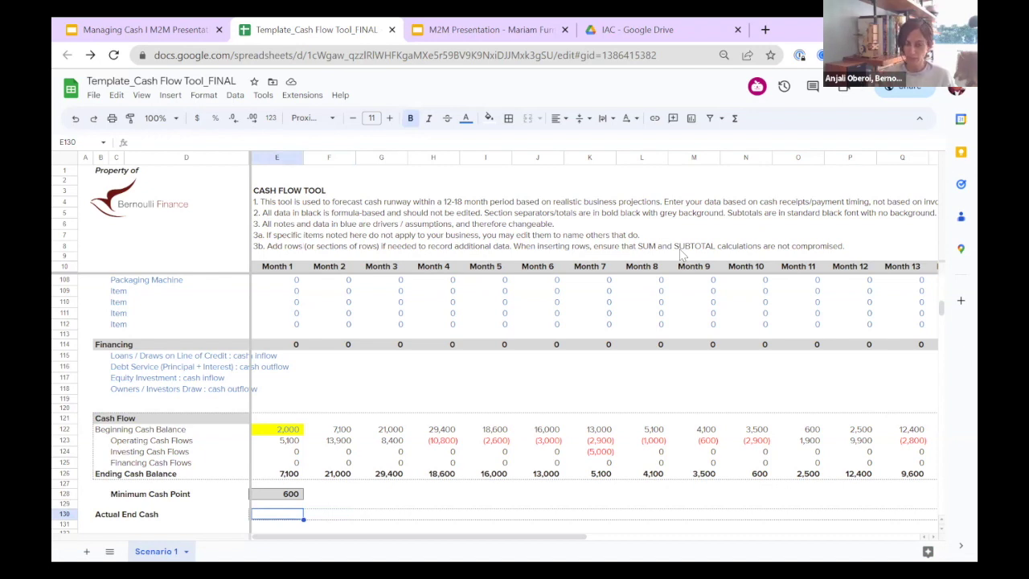
key(Up)
key(Up)
key(Up)
key(Up)
key(Up)
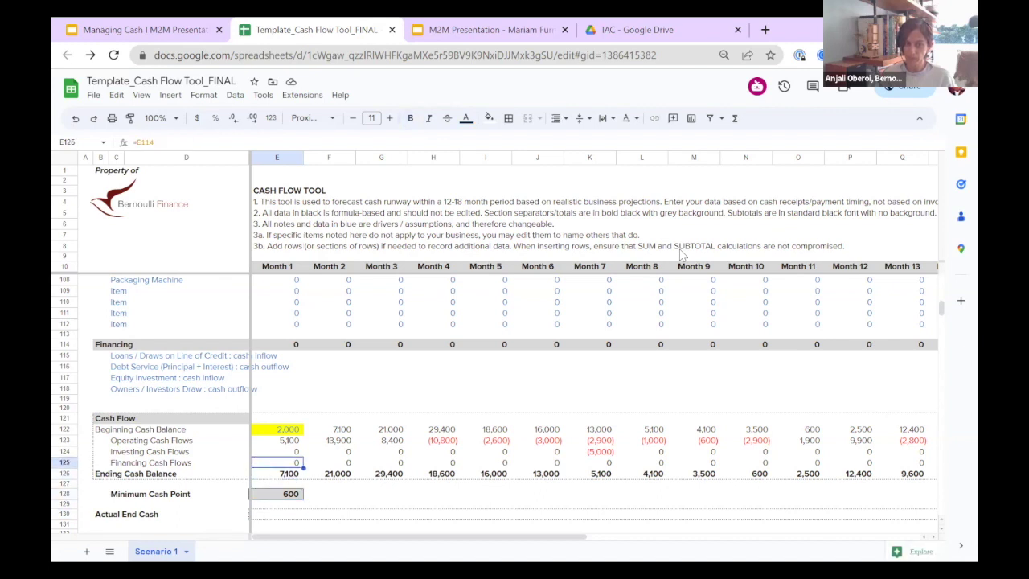
key(Down)
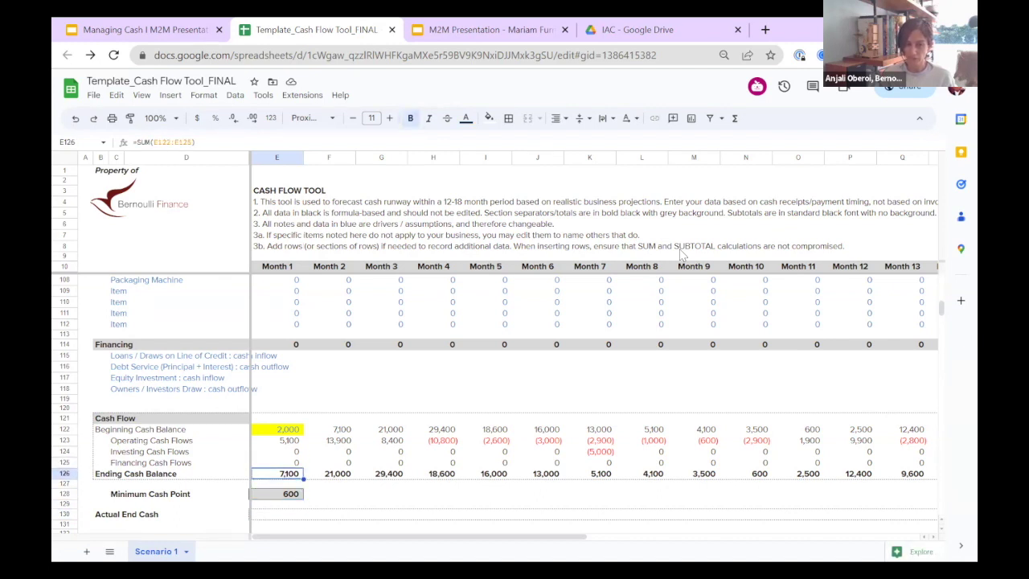
Set the Month 1 Actual End Cash to 8000.
key(Down)
key(Down)
key(Down)
key(Down)
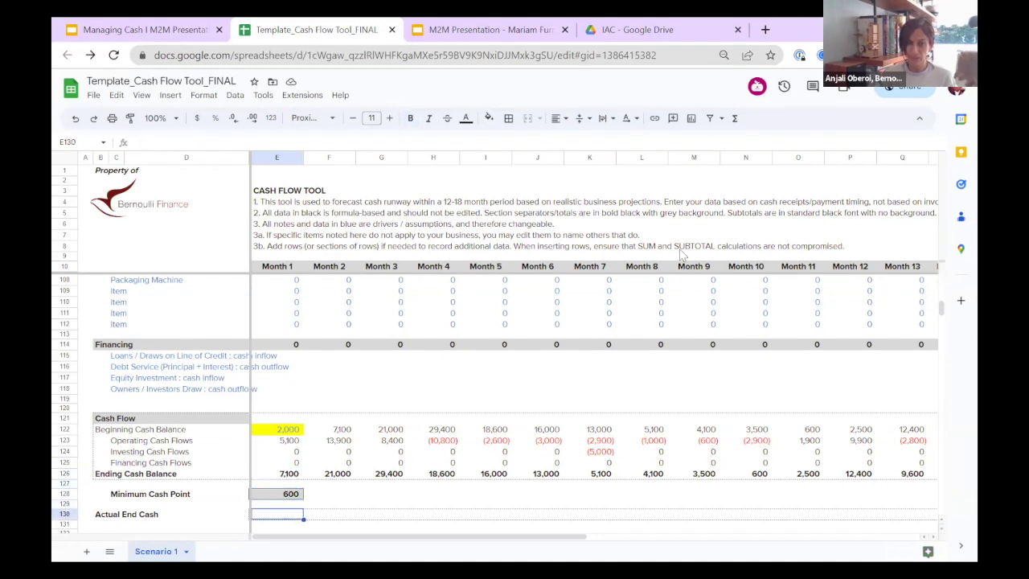
key(ctrl+b)
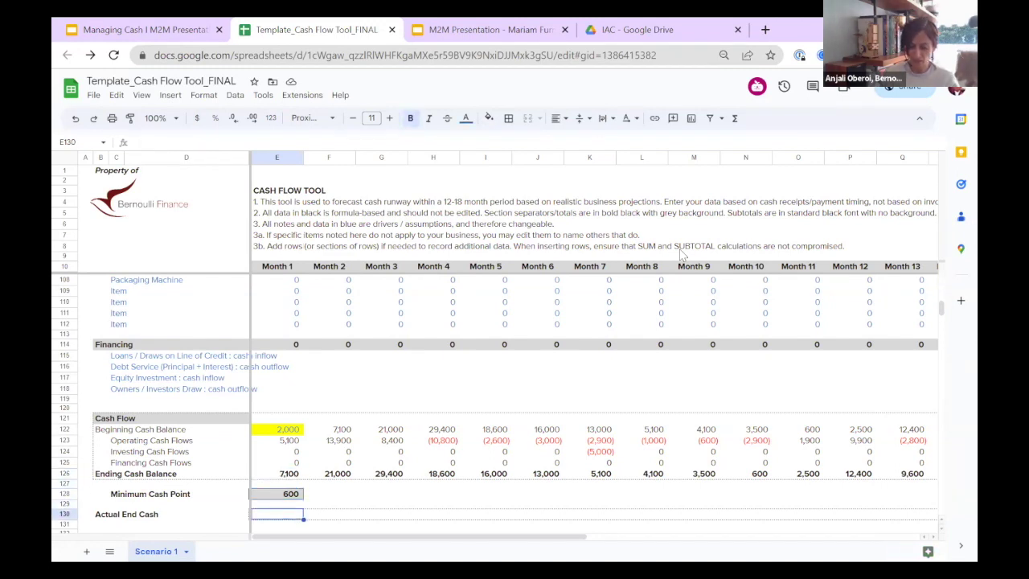
text(800)
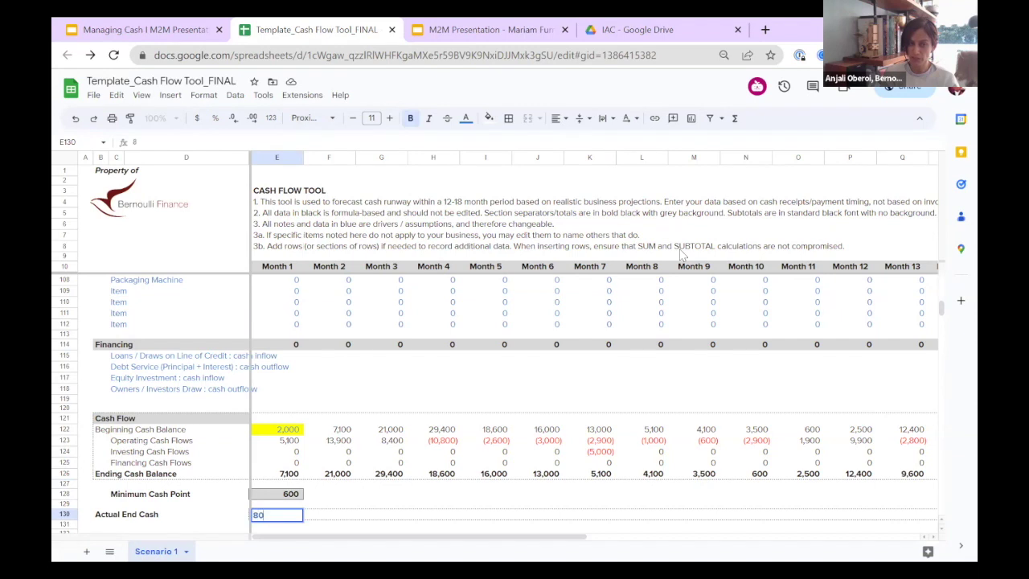
key(Return)
Check how the Month 2 Beginning Cash Balance picks up the entered Month 1 Actual End Cash.
key(Up)
key(Up)
key(Up)
key(Up)
key(Up)
key(Up)
key(Up)
key(Up)
key(Up)
key(Right)
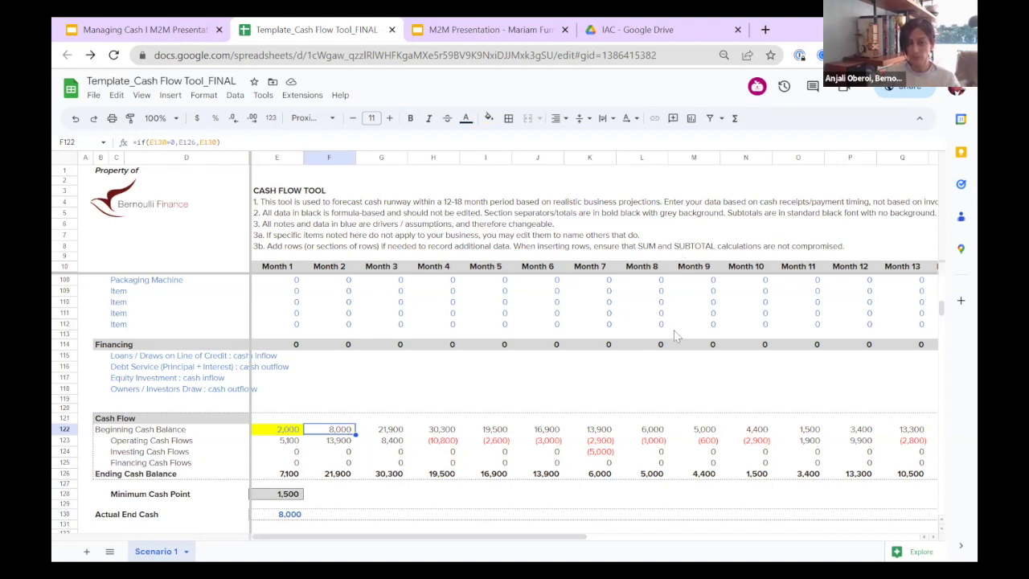
Change the Month 1 Actual End Cash to 4000.
click(296, 513)
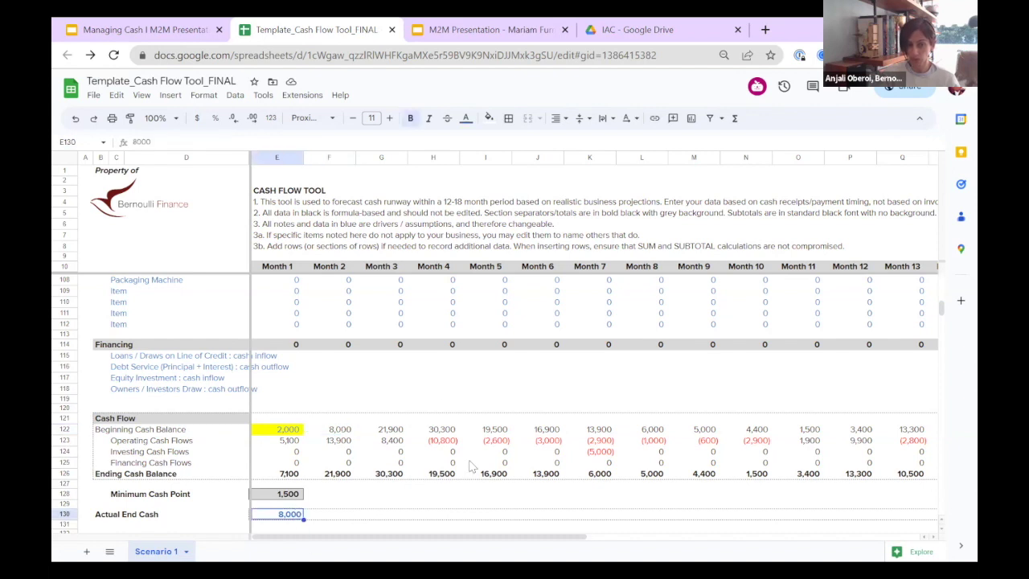
text(4000)
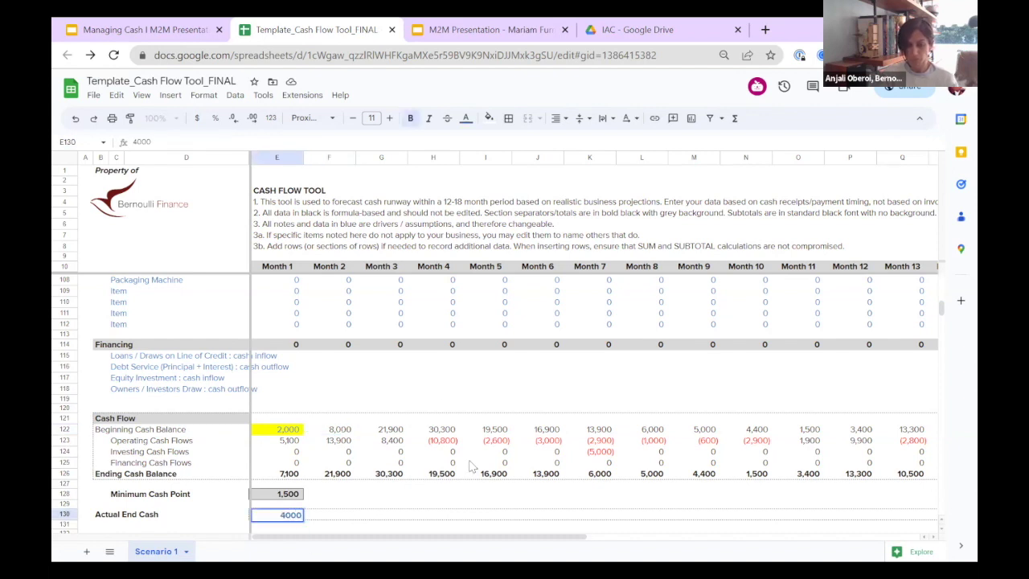
key(Return)
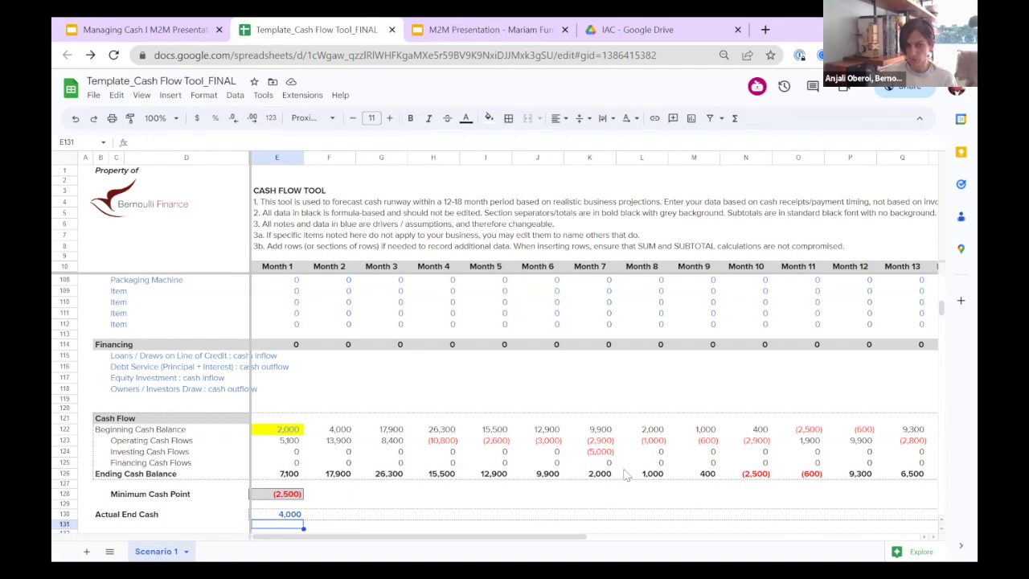
Inspect the Month 1 and Month 2 Actual End Cash cells, then the Month 1 Ending Cash Balance formula.
click(291, 515)
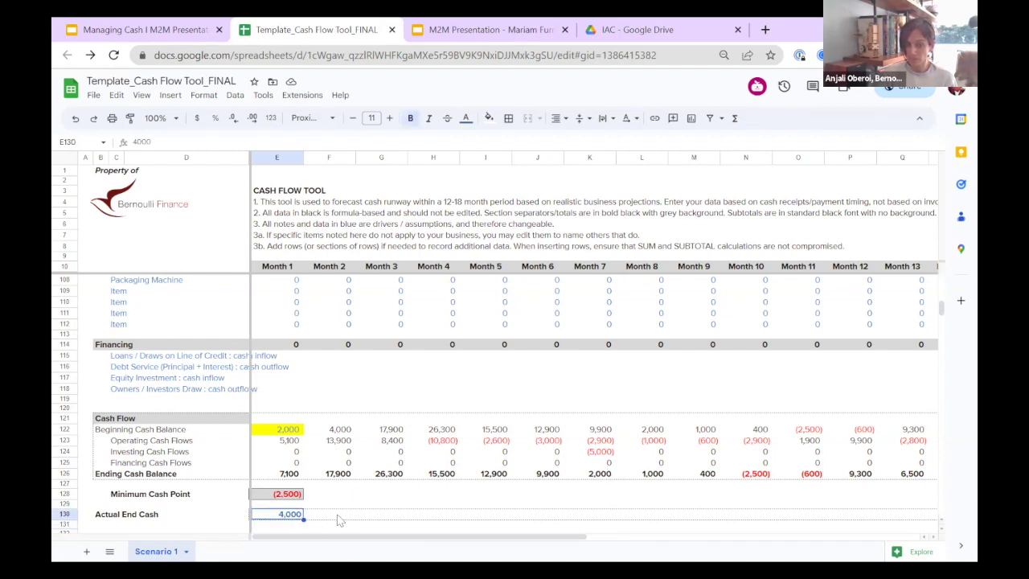
click(341, 515)
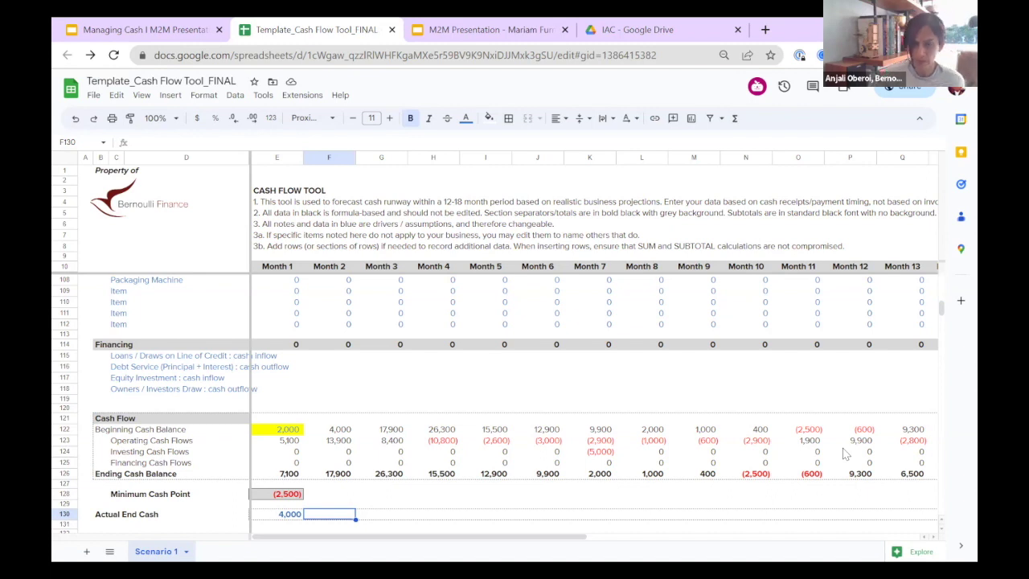
click(288, 516)
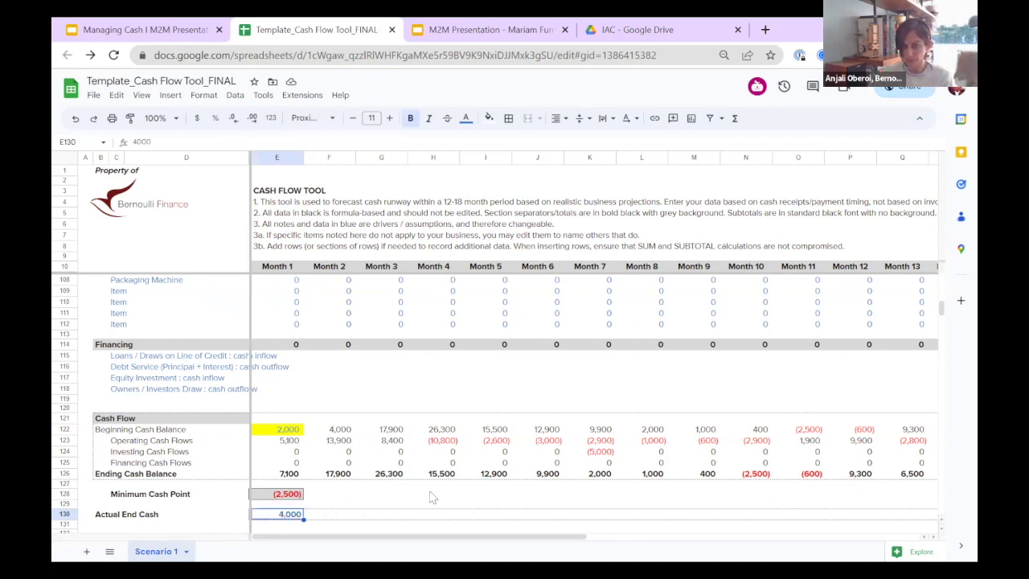
click(295, 476)
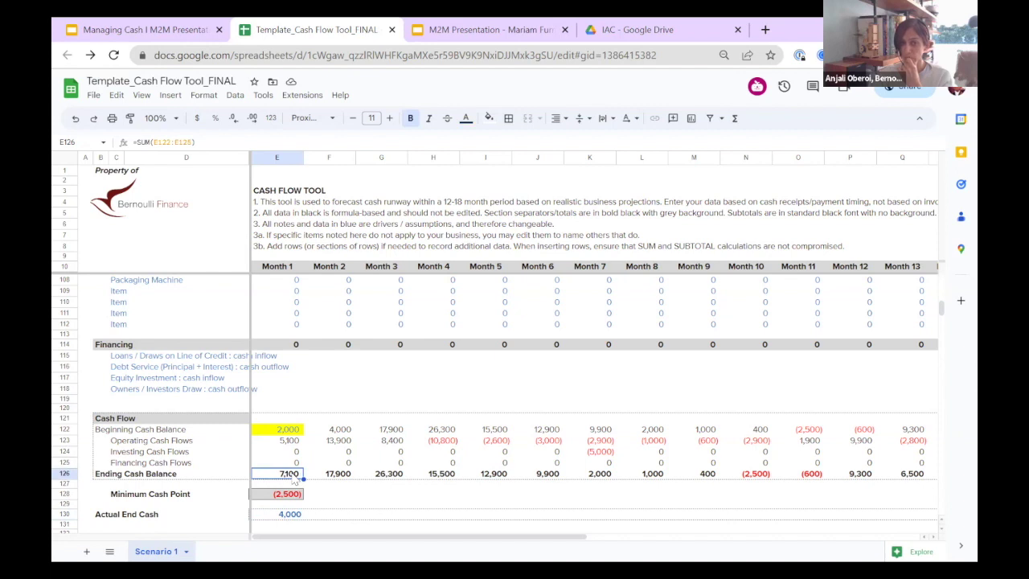
Review the operating expense, EBITDA, Capital Expense, Financing and Cash Flow rows alongside the Month 1 Actual End Cash.
click(284, 518)
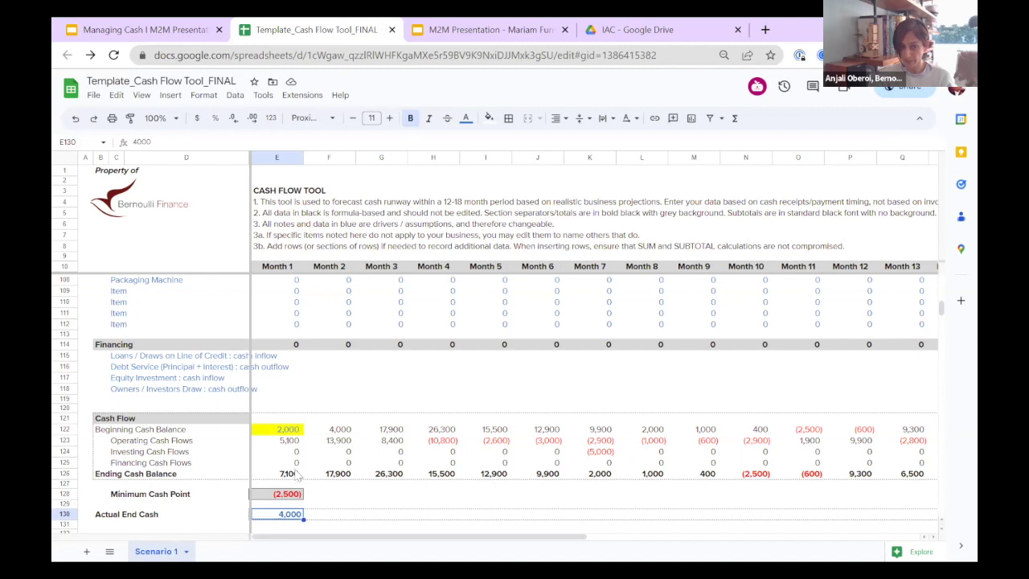
scroll(312, 474, up, 10)
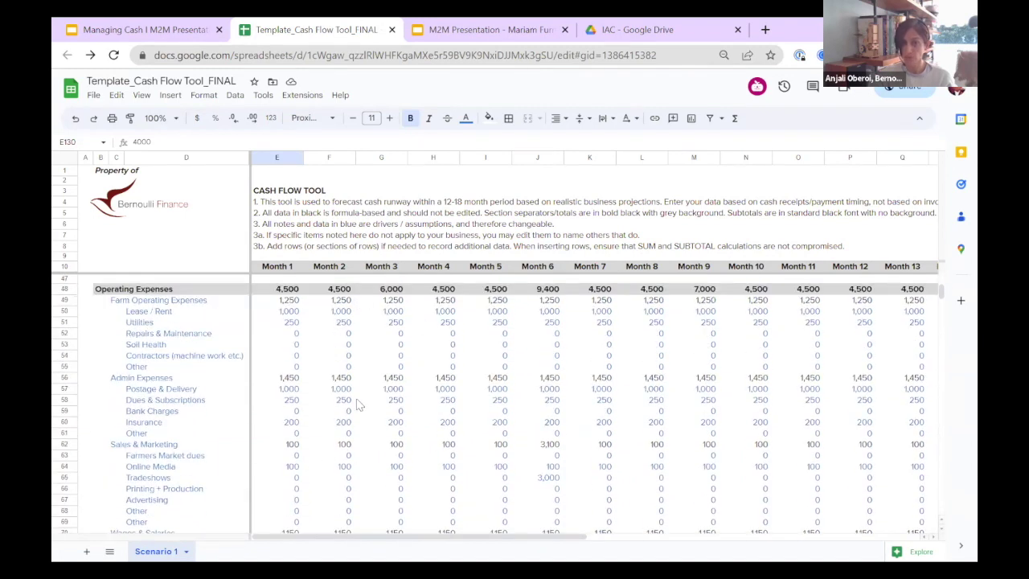
scroll(410, 434, down, 7)
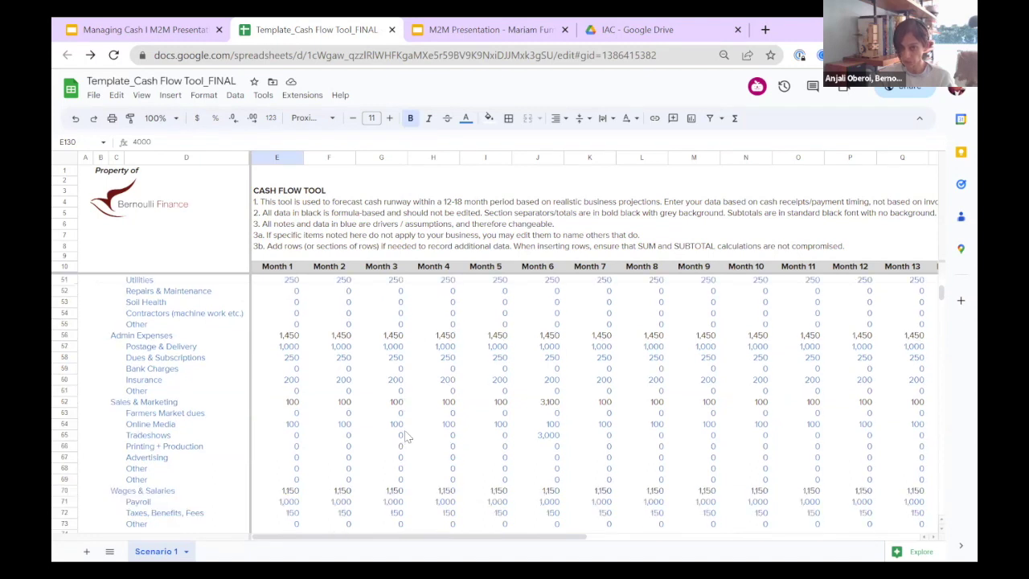
scroll(406, 439, down, 15)
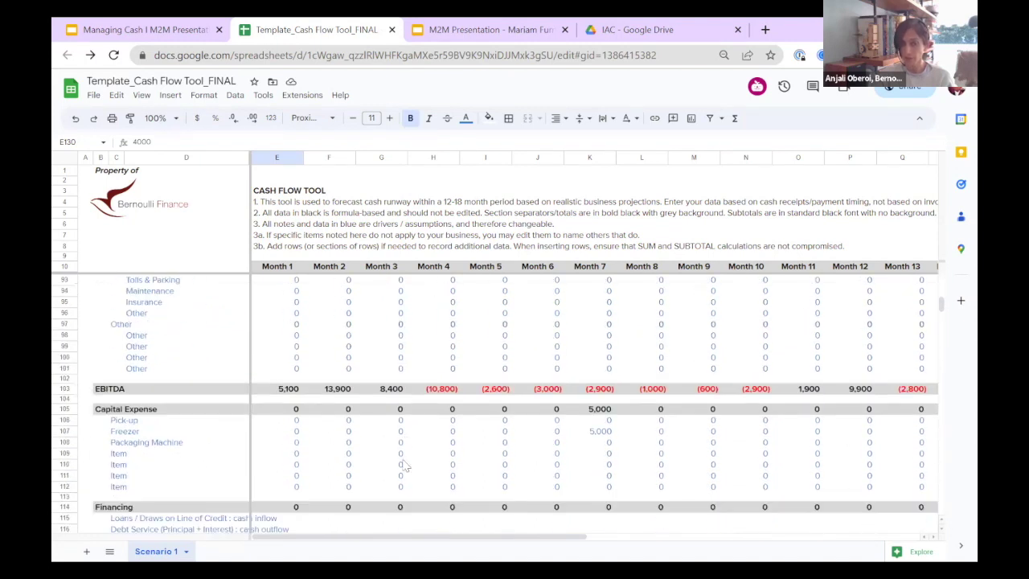
scroll(386, 474, up, 2)
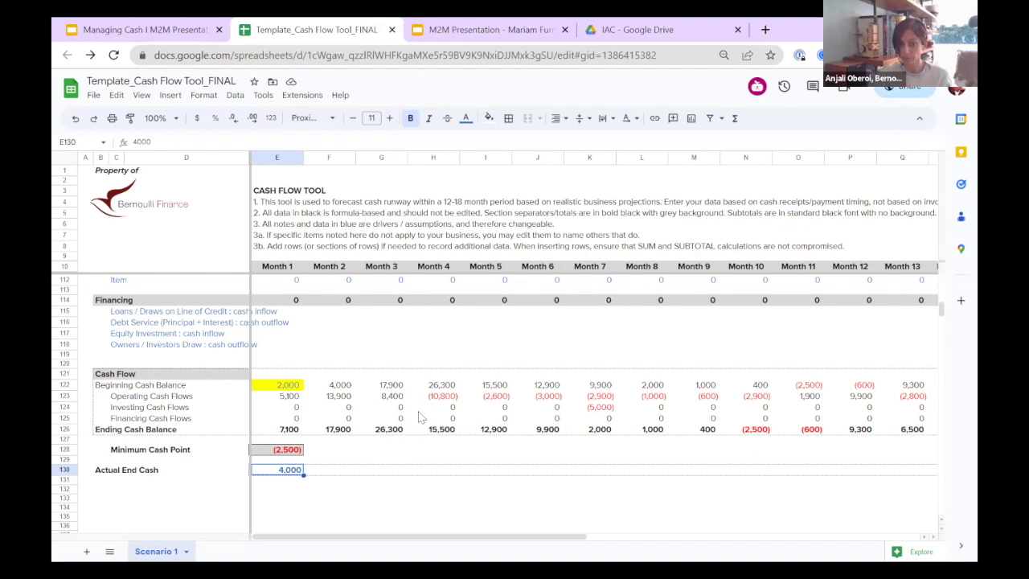
scroll(419, 410, up, 3)
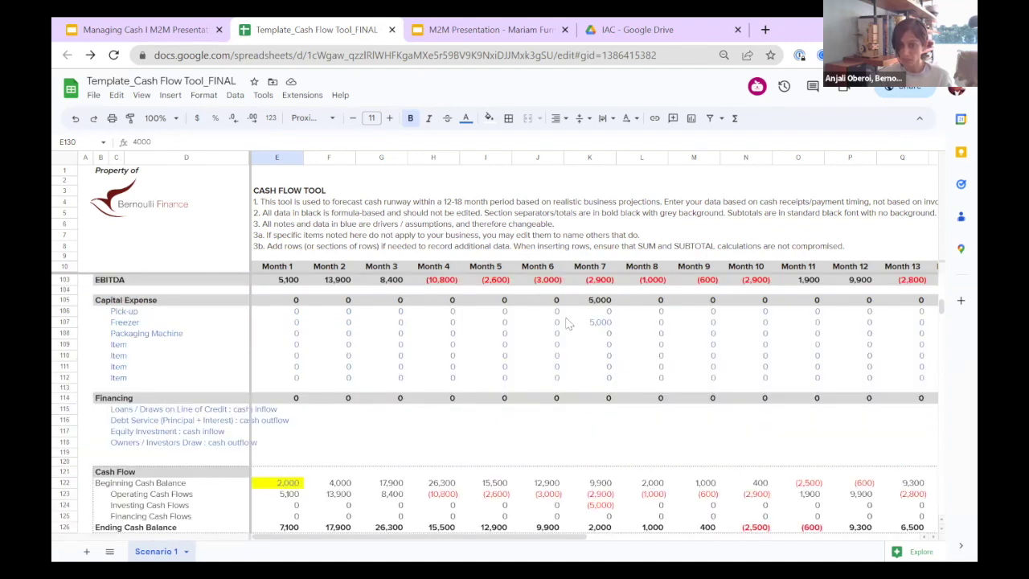
scroll(523, 330, up, 3)
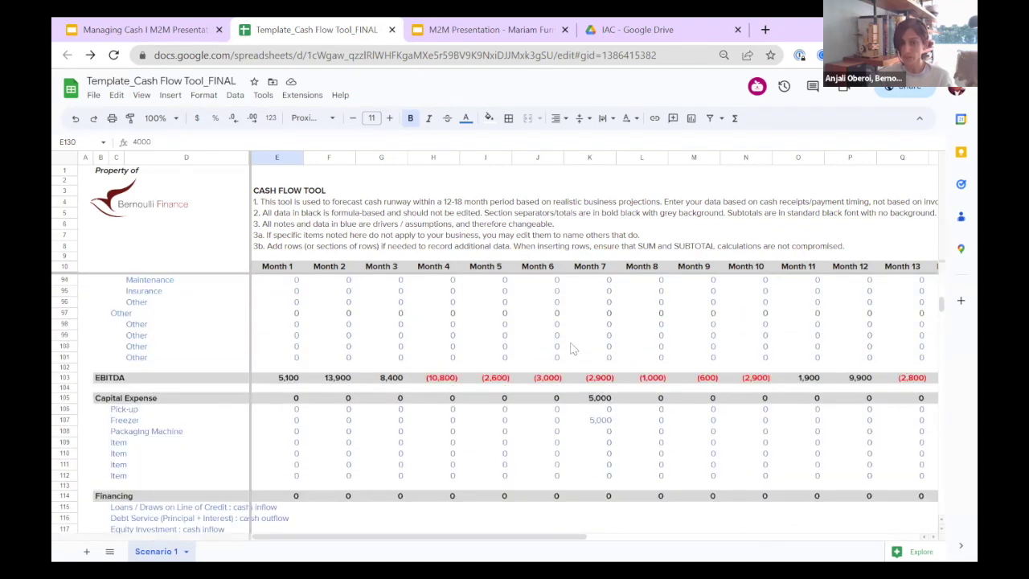
scroll(569, 356, down, 5)
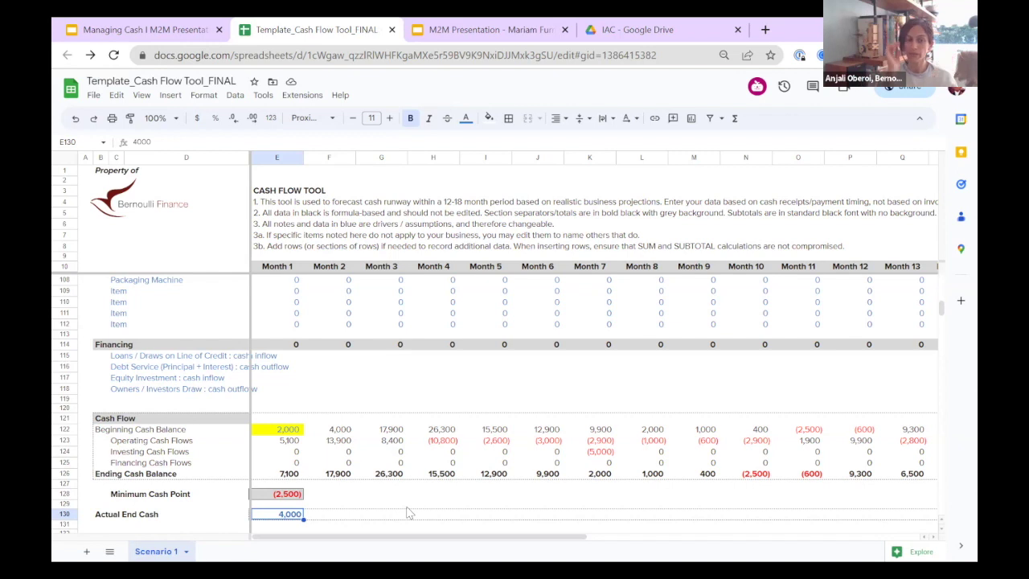
Change the Month 1 Actual End Cash to 12000.
text(12000)
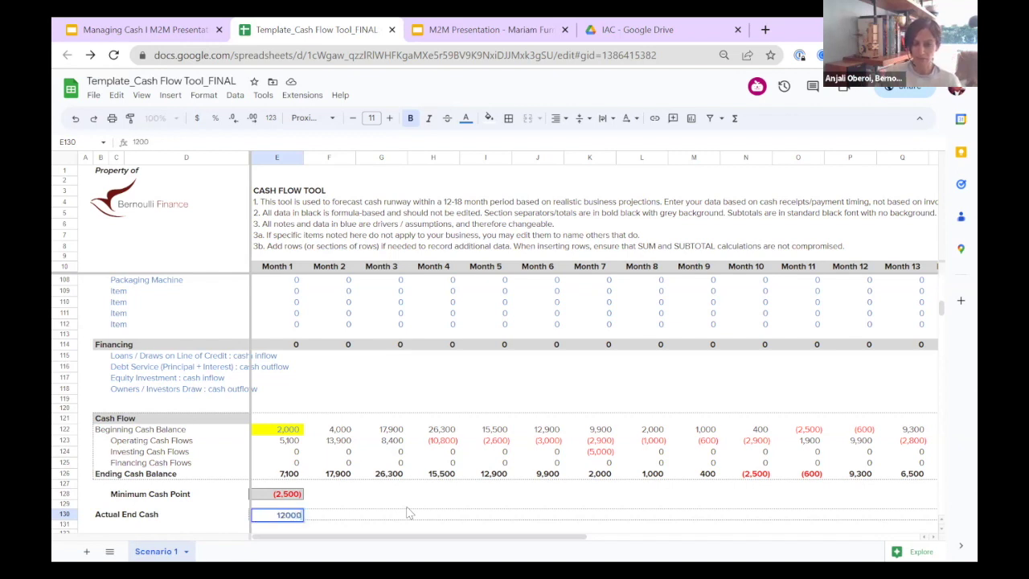
key(Return)
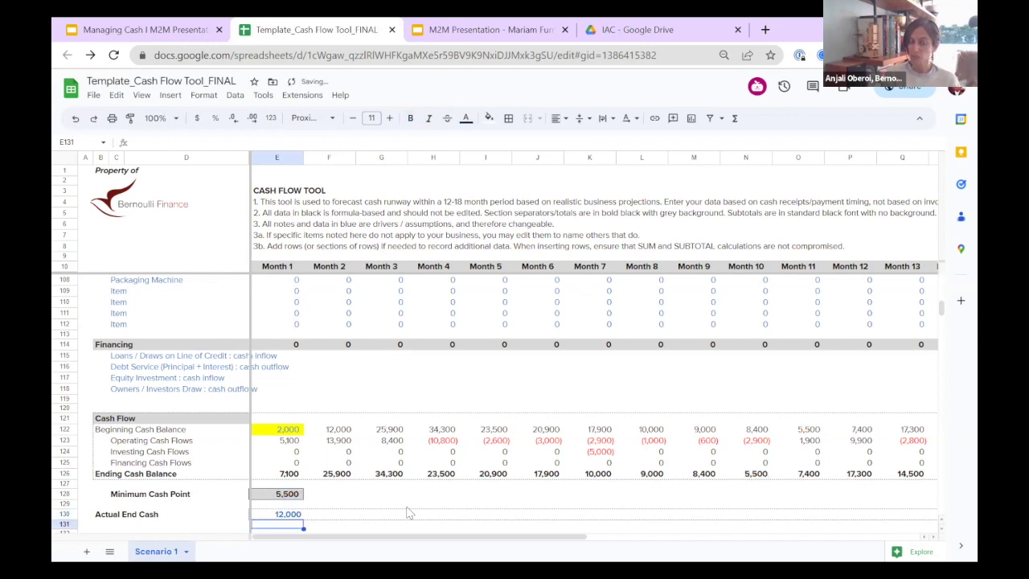
key(Up)
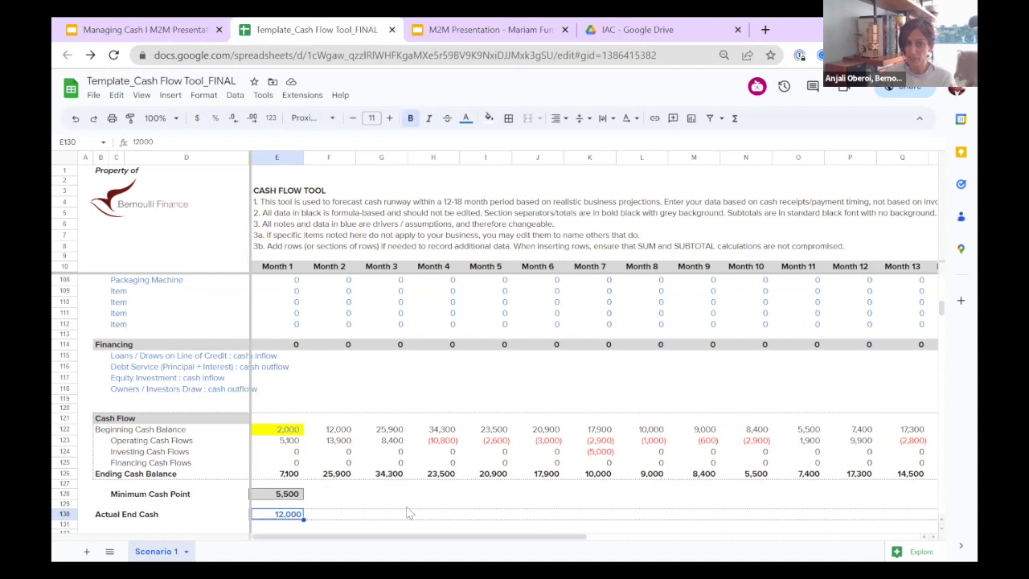
Review the driver rows in the Sales, Cost of Sales and Operating Expenses sections.
scroll(487, 370, up, 20)
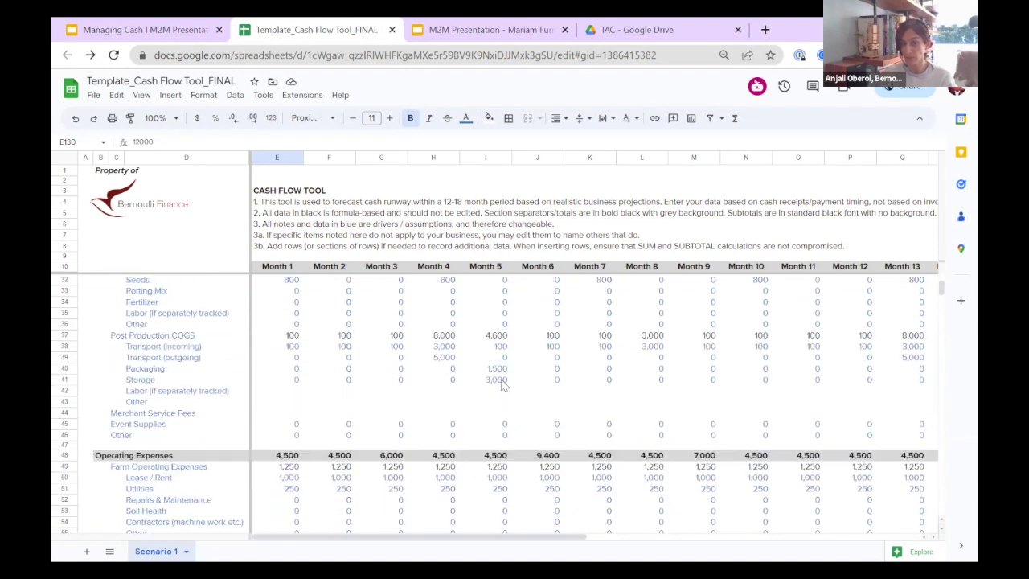
scroll(457, 332, up, 2)
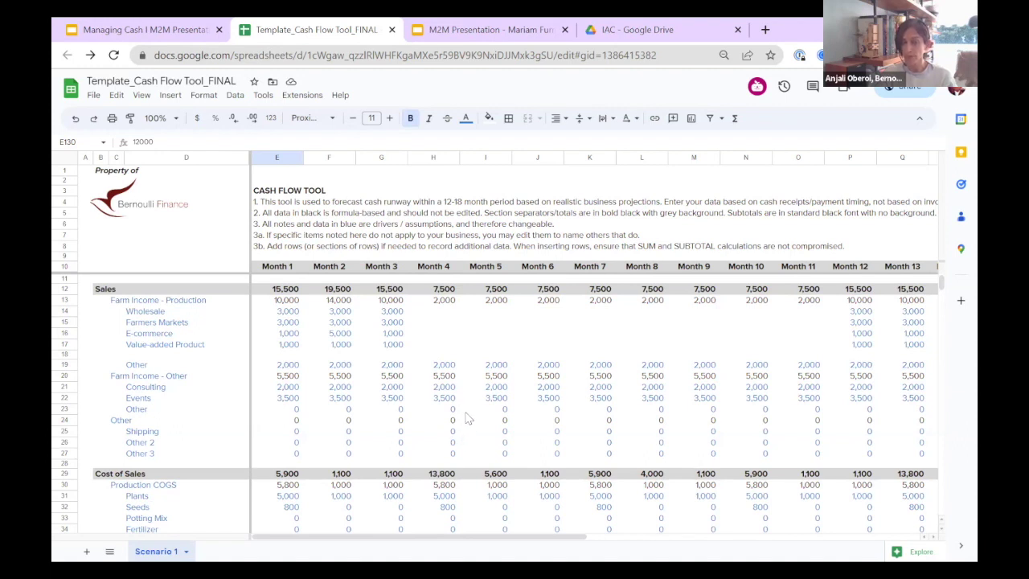
scroll(457, 418, down, 5)
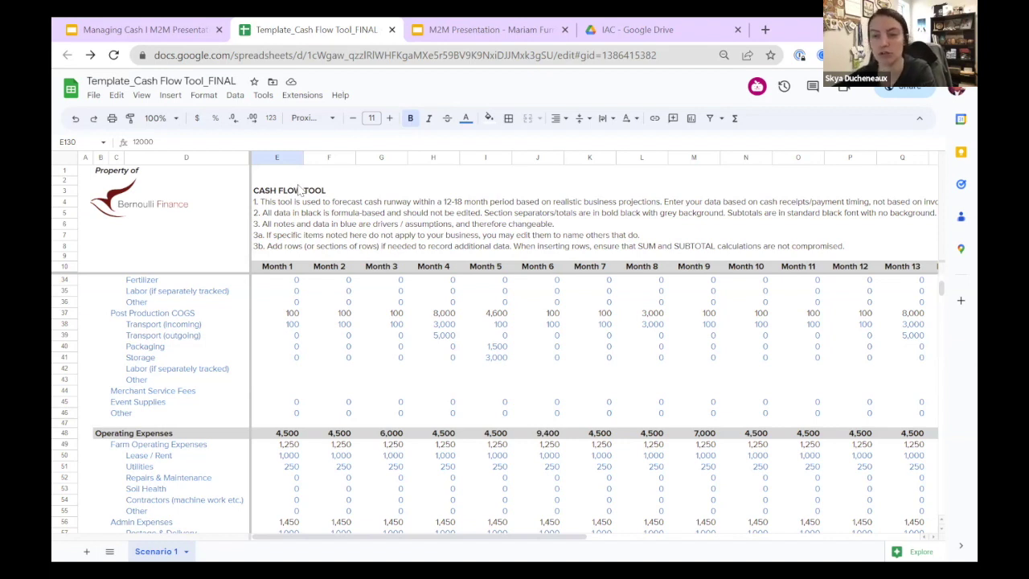
scroll(299, 189, down, 2)
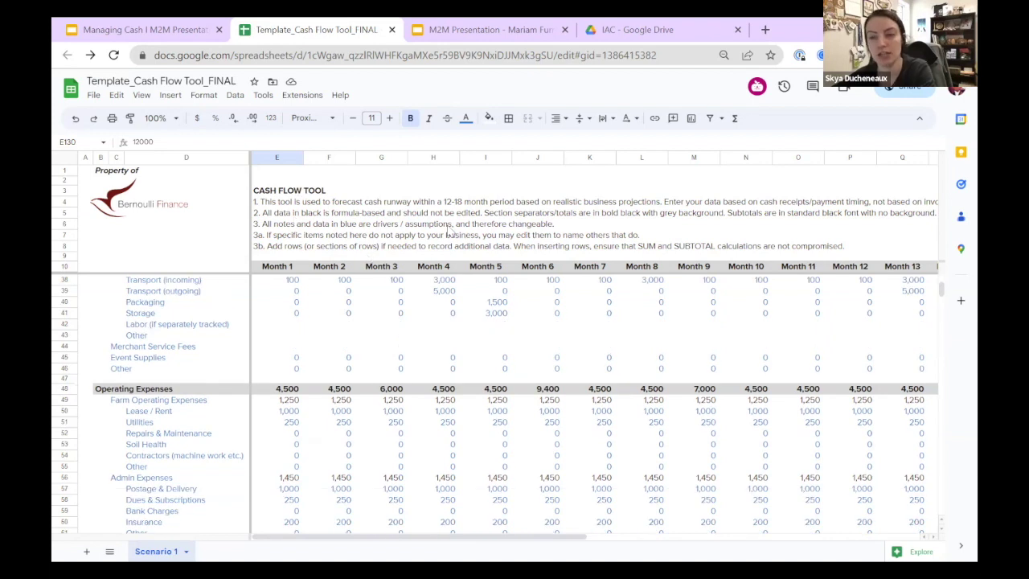